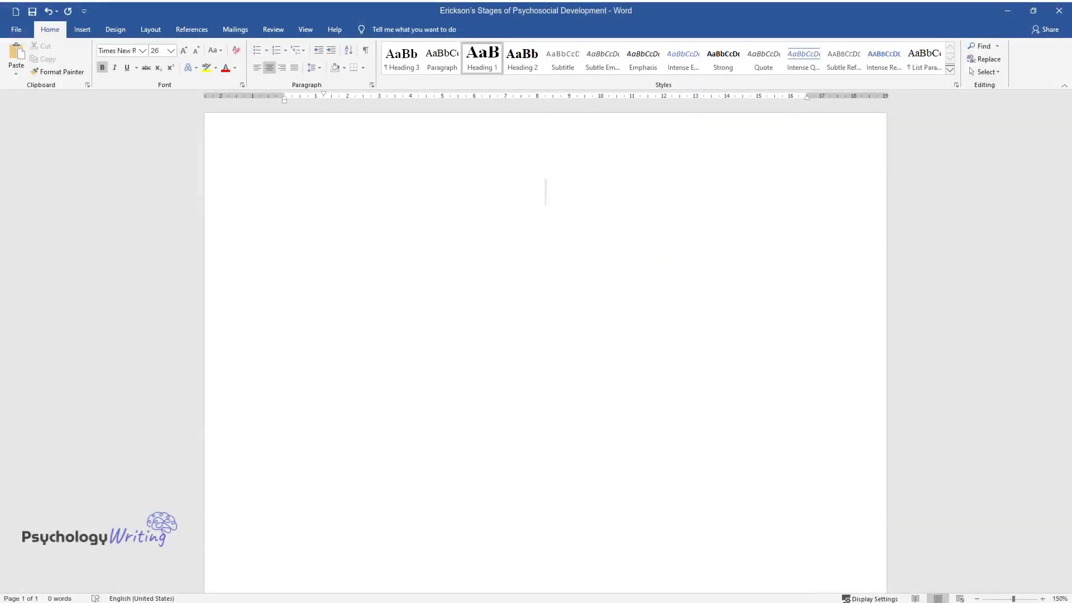
# Step: Type the title 'Erickson's Stages of Psychosocial Development' at the top of the page
pyautogui.write("Erickson's Stages of Psyc")
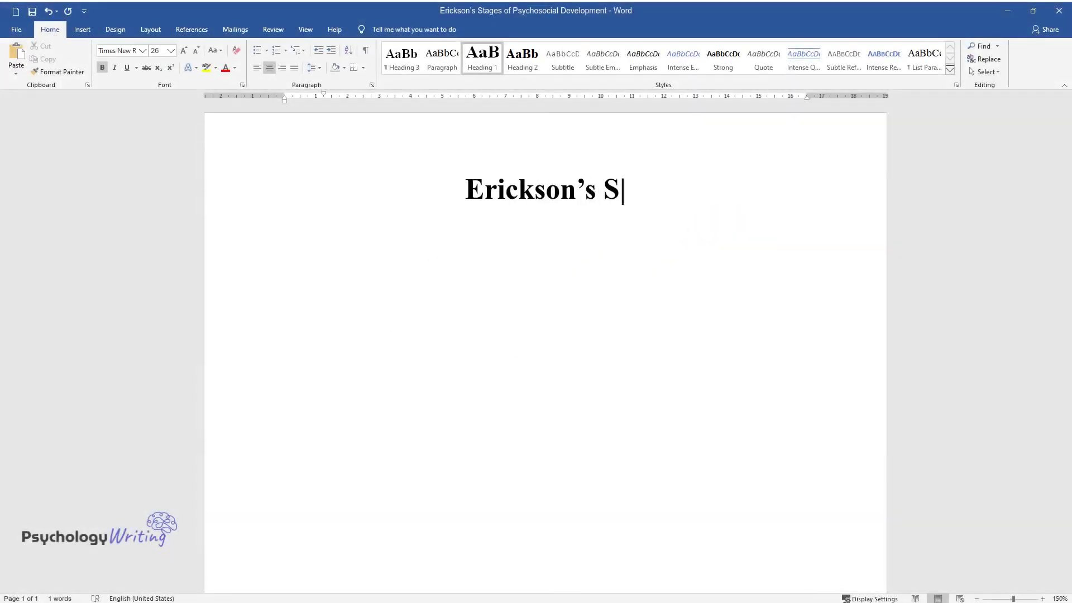
pyautogui.write('hosocial Development')
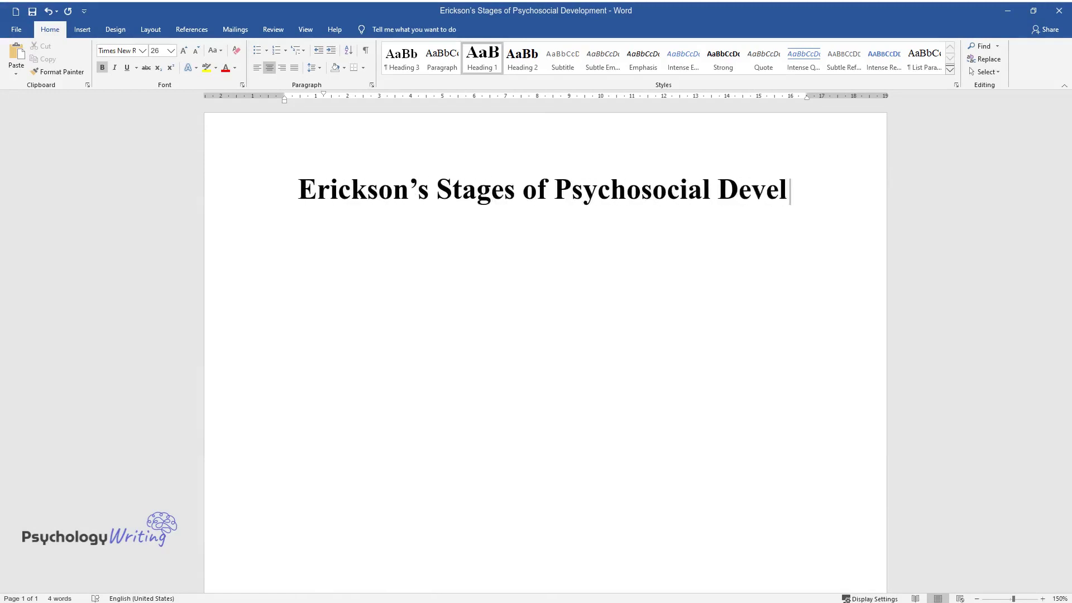
# Step: Add an 'Introduction' heading with its paragraph, then the heading 'Case 1: Inferiority (Competency)'
pyautogui.press('Return')
pyautogui.write('Introduction')
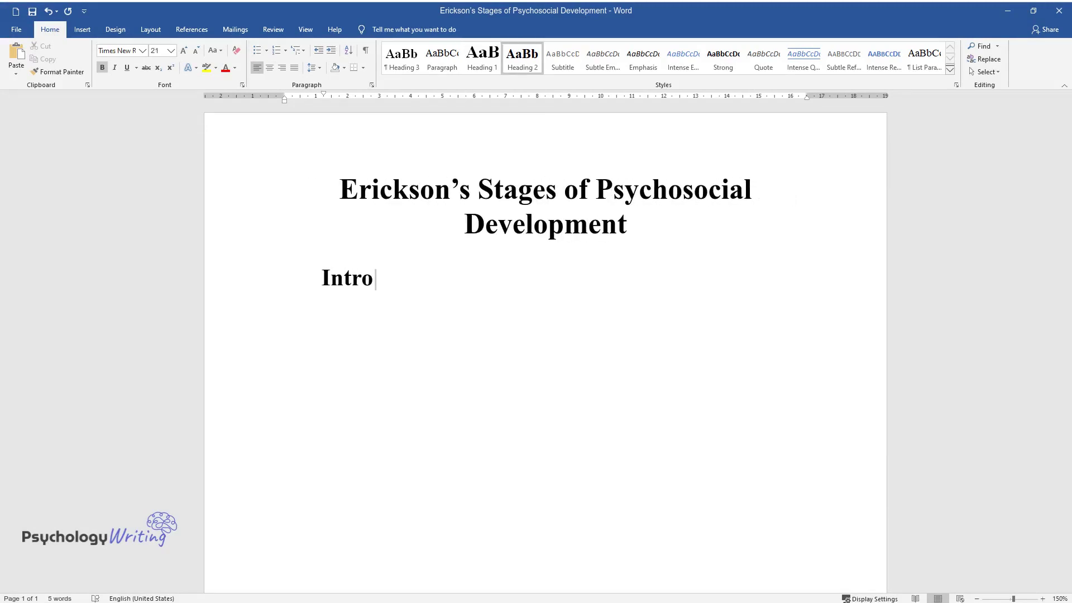
pyautogui.press('Return')
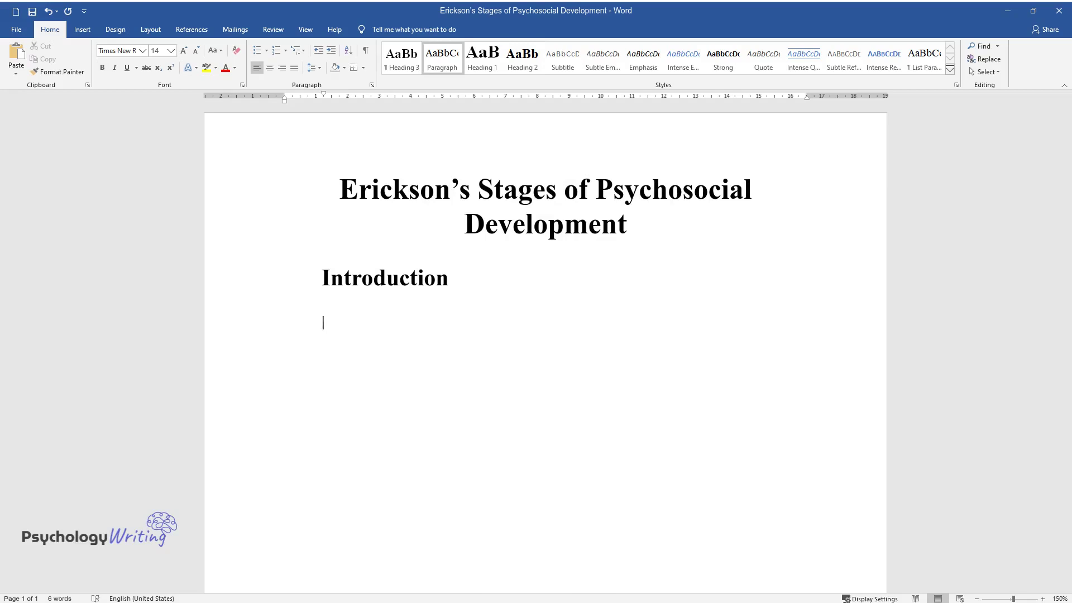
pyautogui.write('Understanding the key stages')
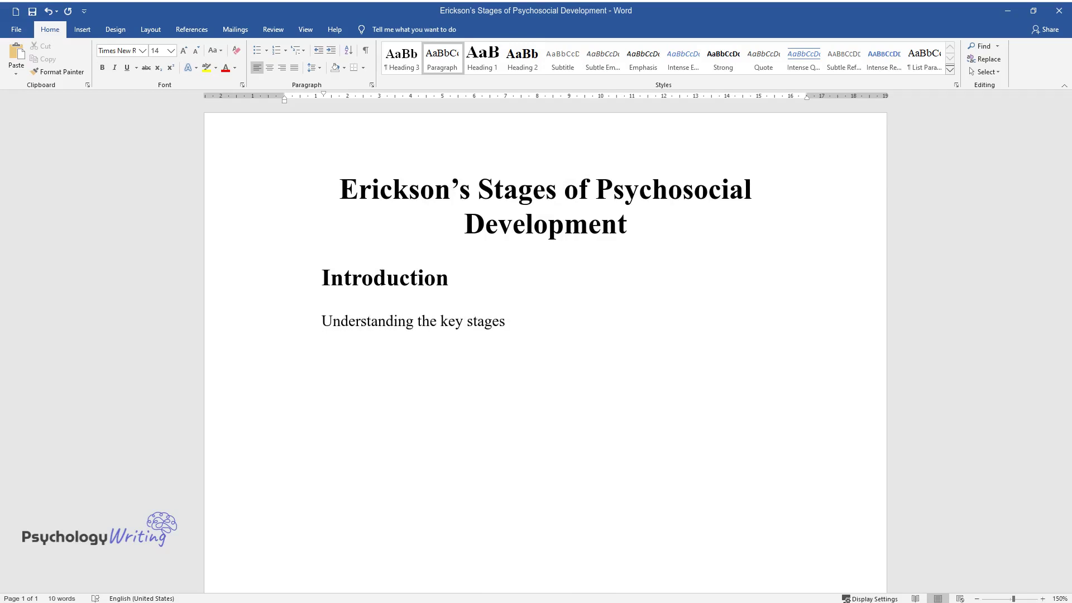
pyautogui.write(' of an individual’s psychosocial ')
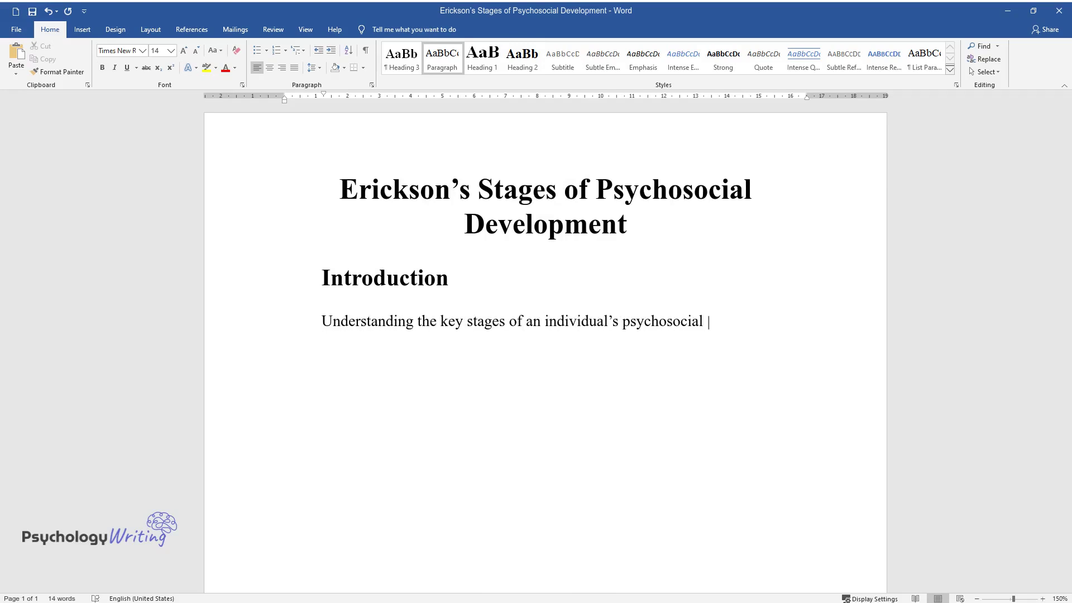
pyautogui.write('development is vital for providing')
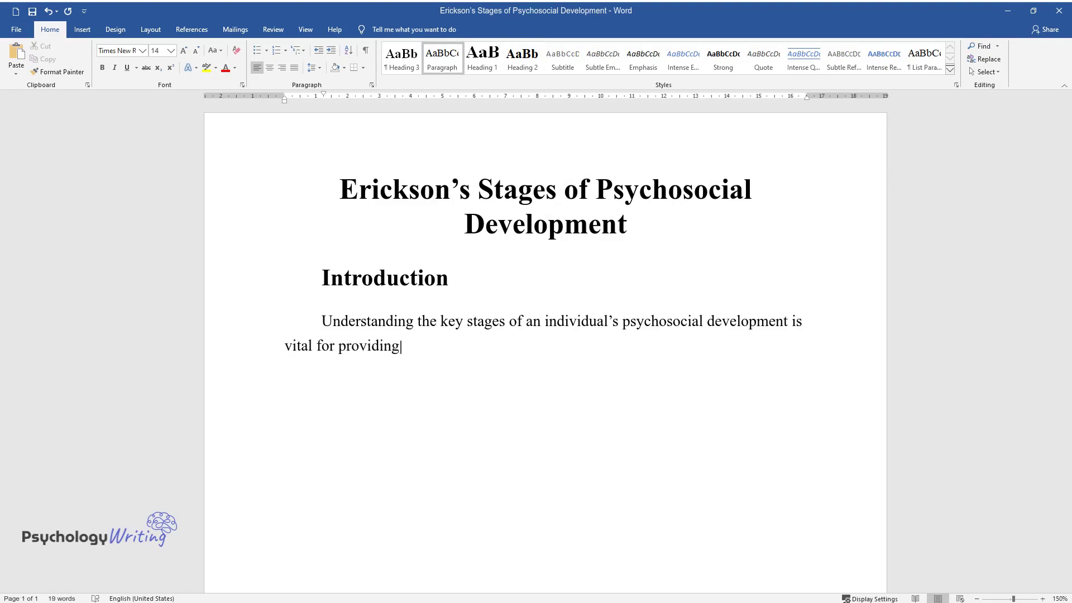
pyautogui.write(' appropriate support in situation')
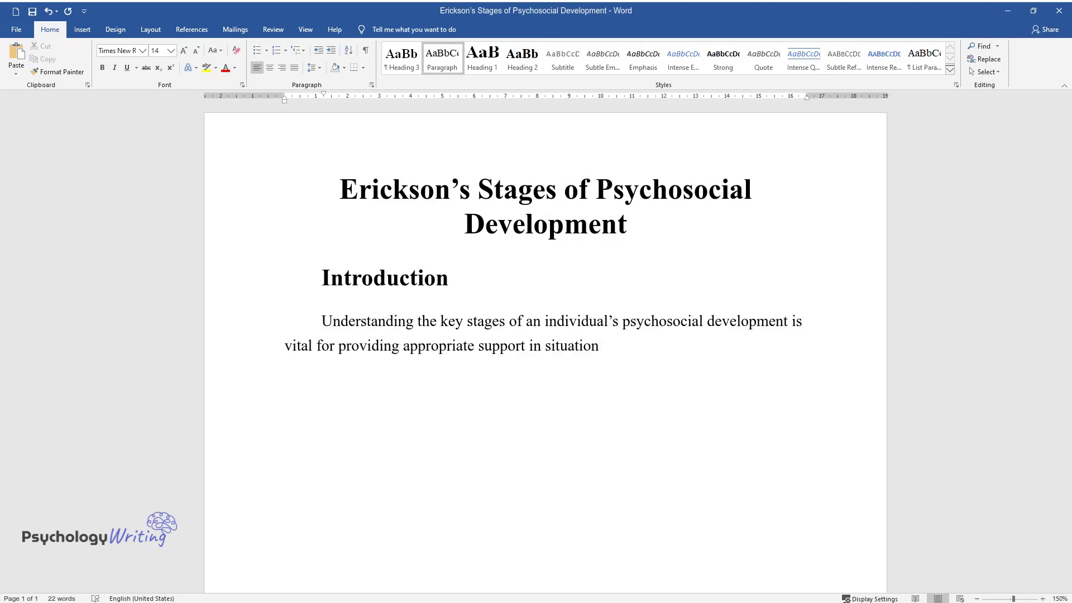
pyautogui.write('s that involve dealing with psychological issues. Although')
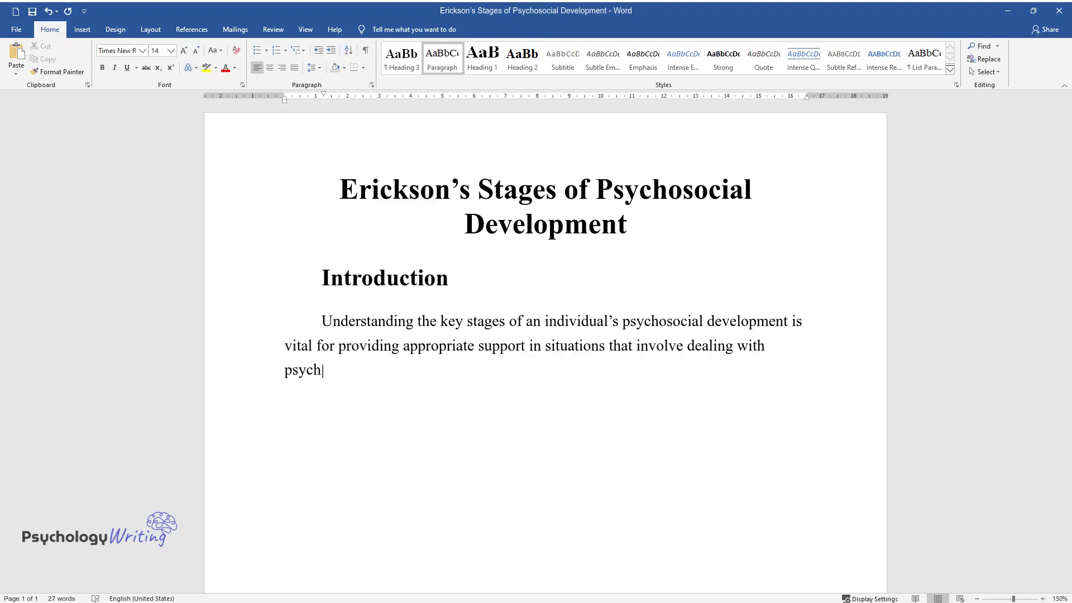
pyautogui.write(' locatin')
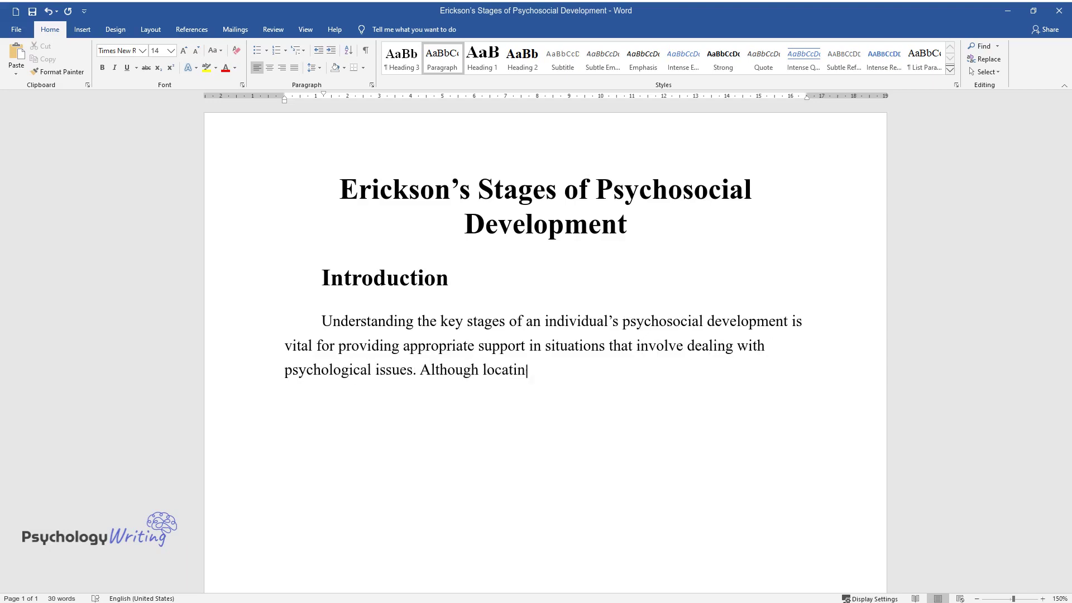
pyautogui.write('g specific characteristics of the')
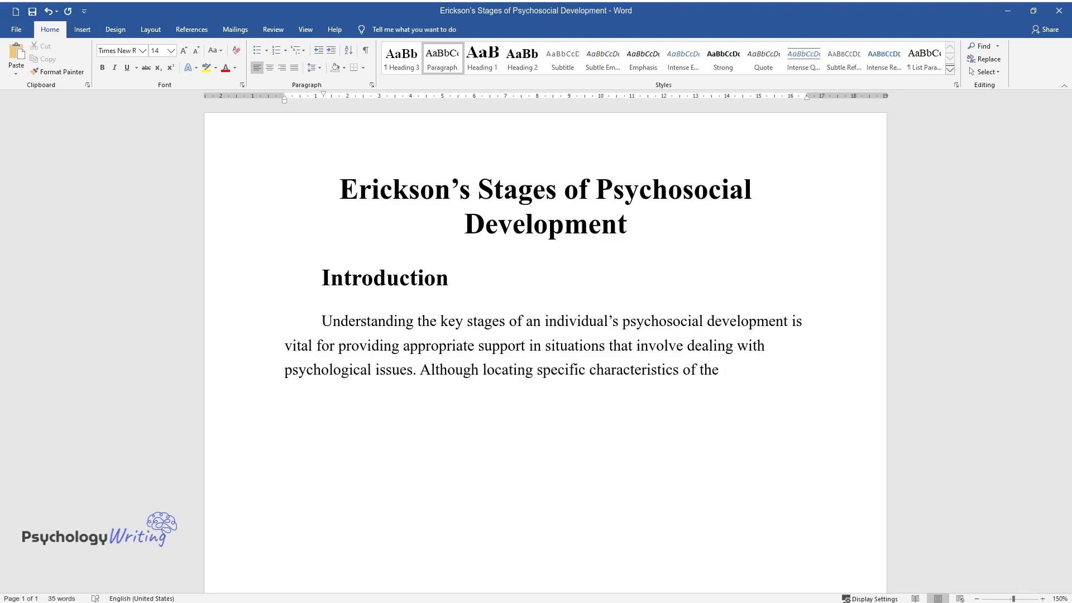
pyautogui.write(' said stages, espe')
pyautogui.write('cially in younge')
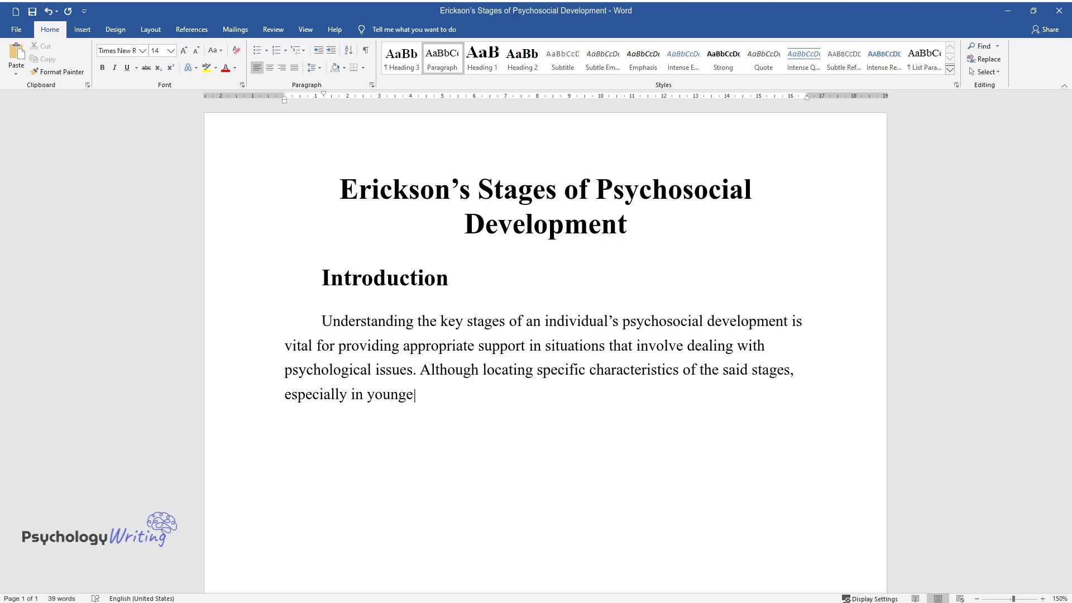
pyautogui.write('r children, is a rather challengin')
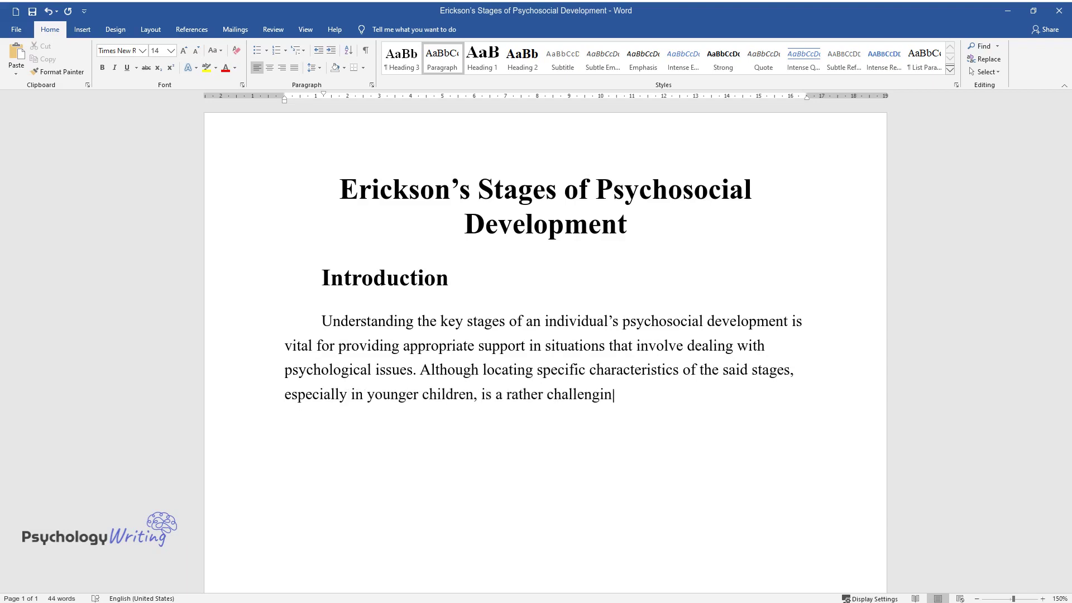
pyautogui.write('g task due to the presence of individual qualities')
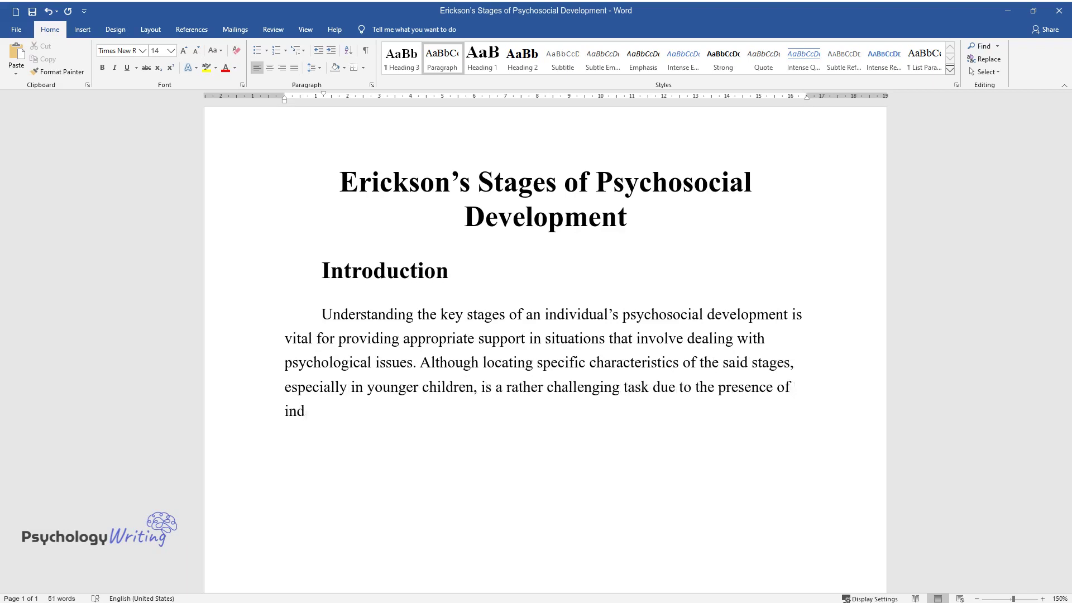
pyautogui.write(' that may obscure the assessment, one can still id')
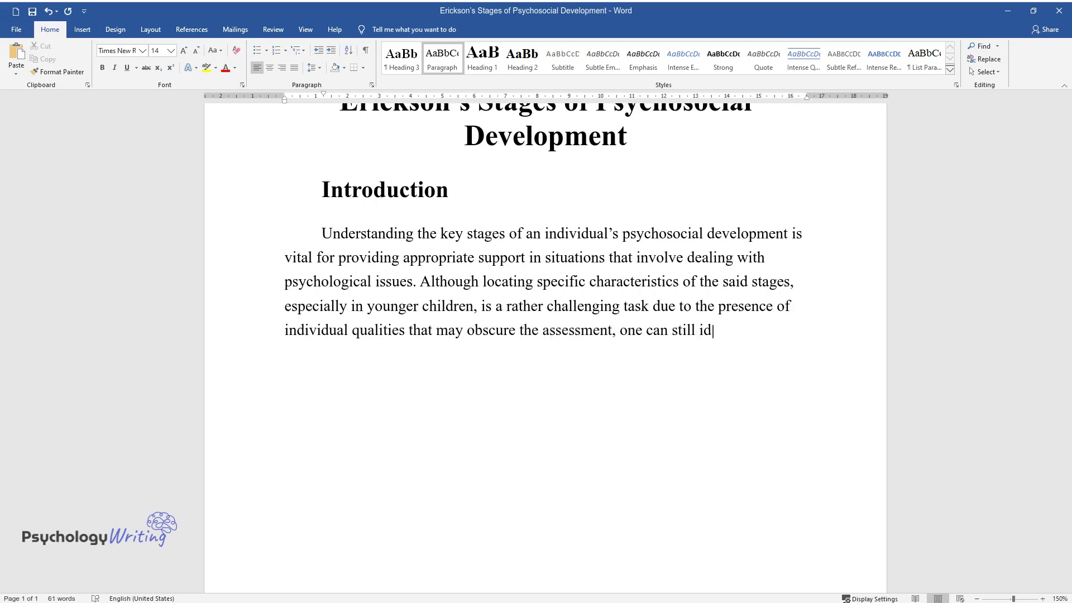
pyautogui.write('entify common patterns typical fo')
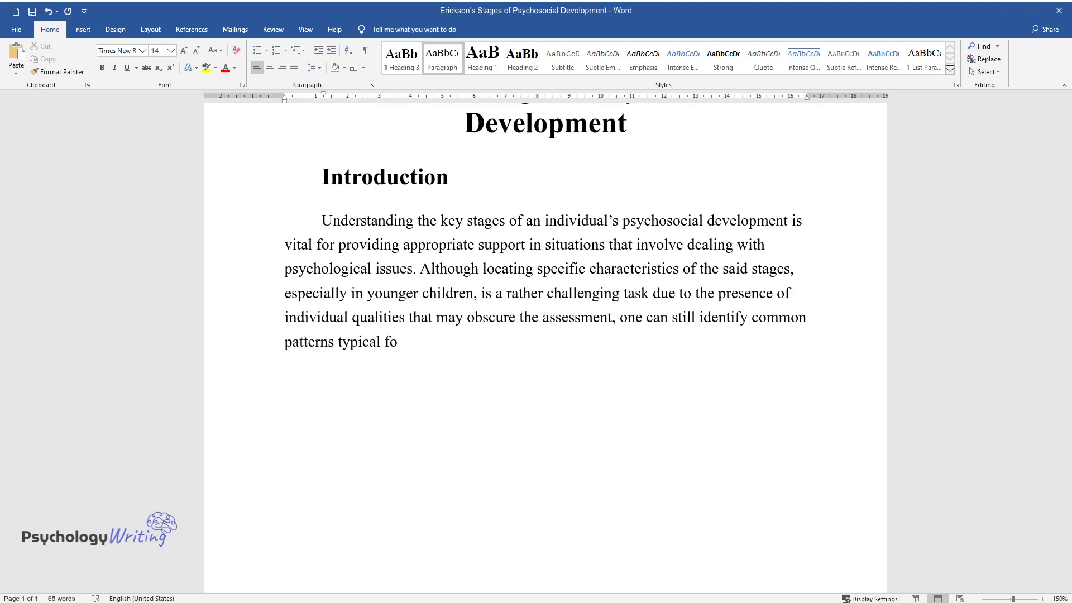
pyautogui.write('r each stage. In this paper, the ')
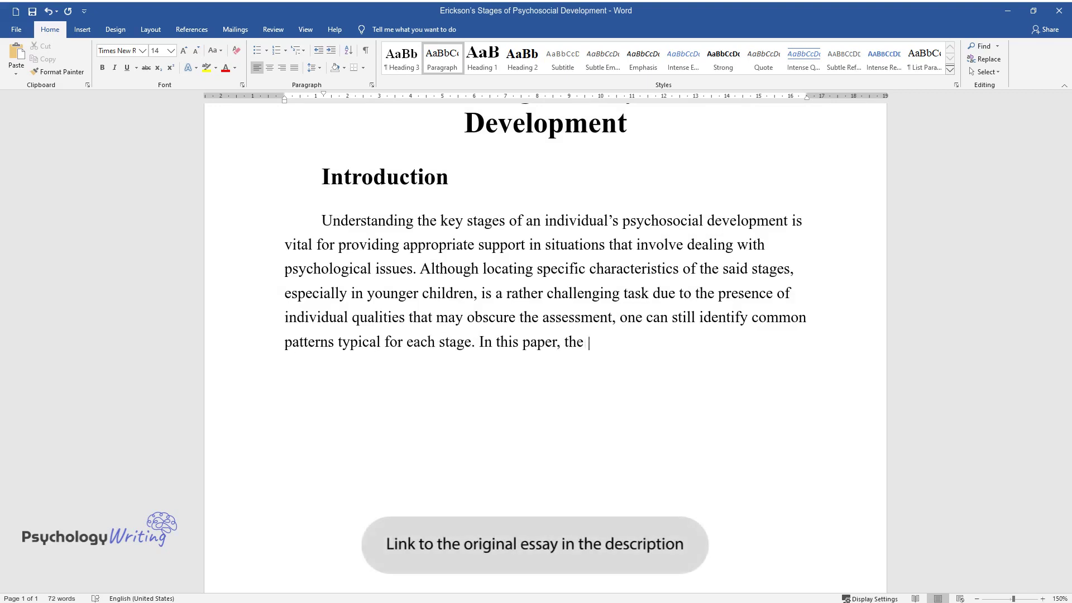
pyautogui.write('stages of Inferiority (Competency)')
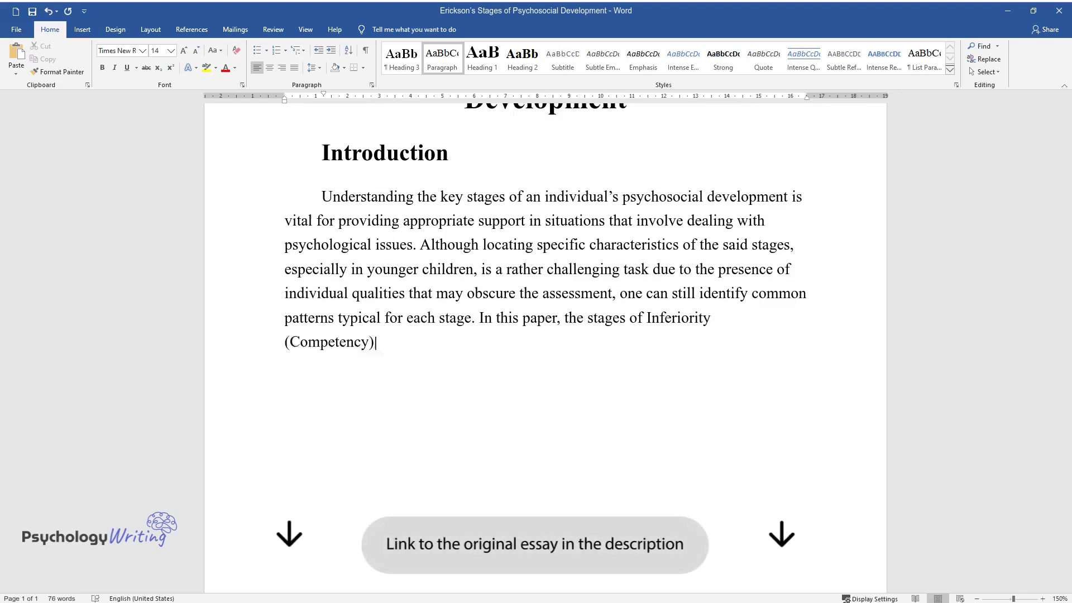
pyautogui.write(' and Identity vs. Role Confusion')
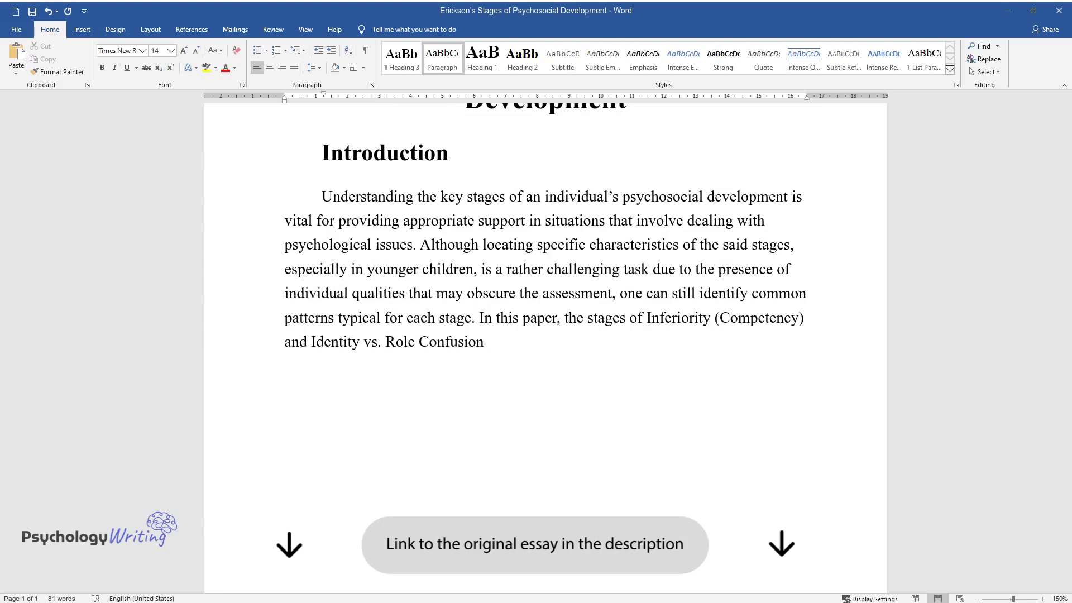
pyautogui.write(' (Fidelity), ages 5-12 and 12-18 r')
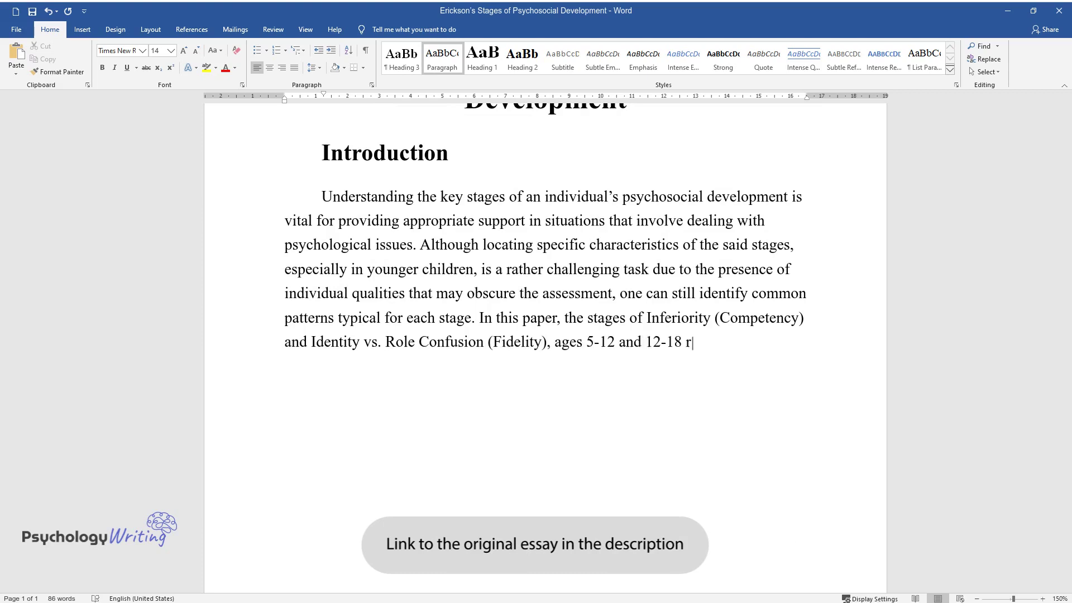
pyautogui.write('espectively, were considered. Acco')
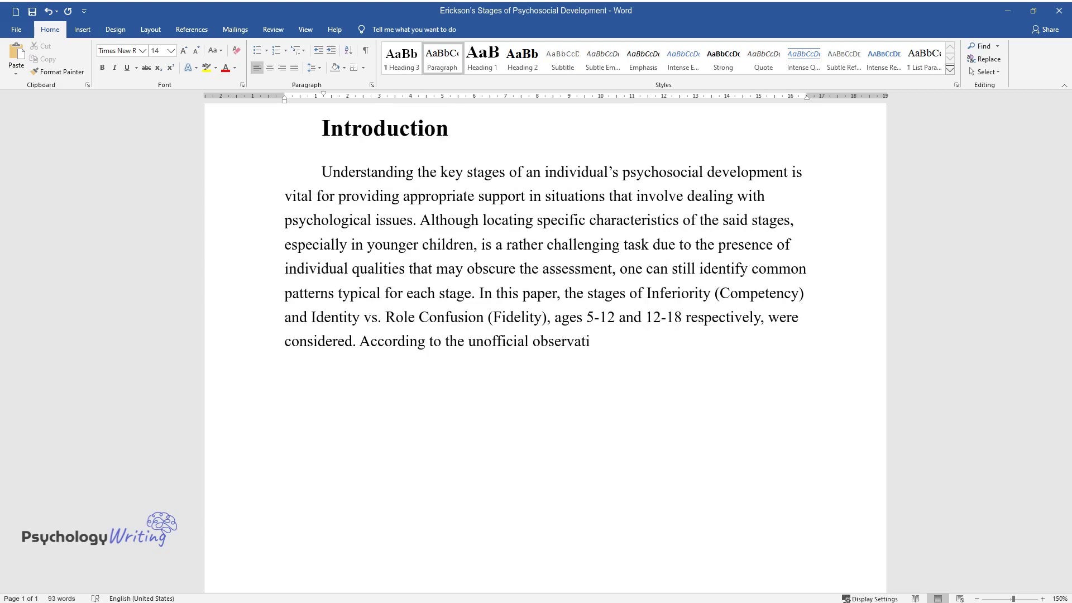
pyautogui.write('on conducted in a local mall, chi')
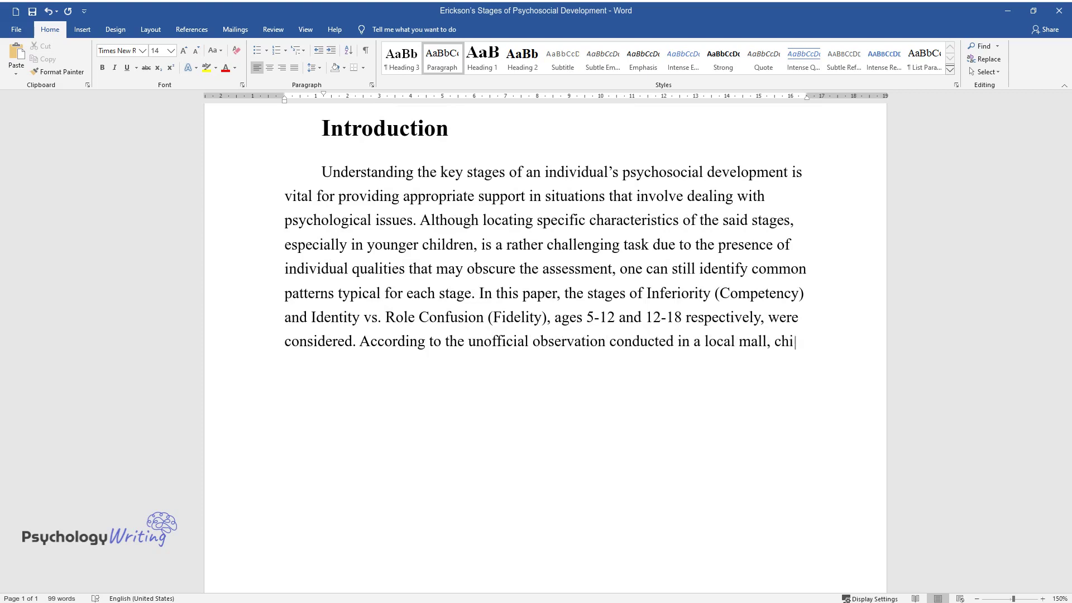
pyautogui.write('ldren at the Inferiority (Compete')
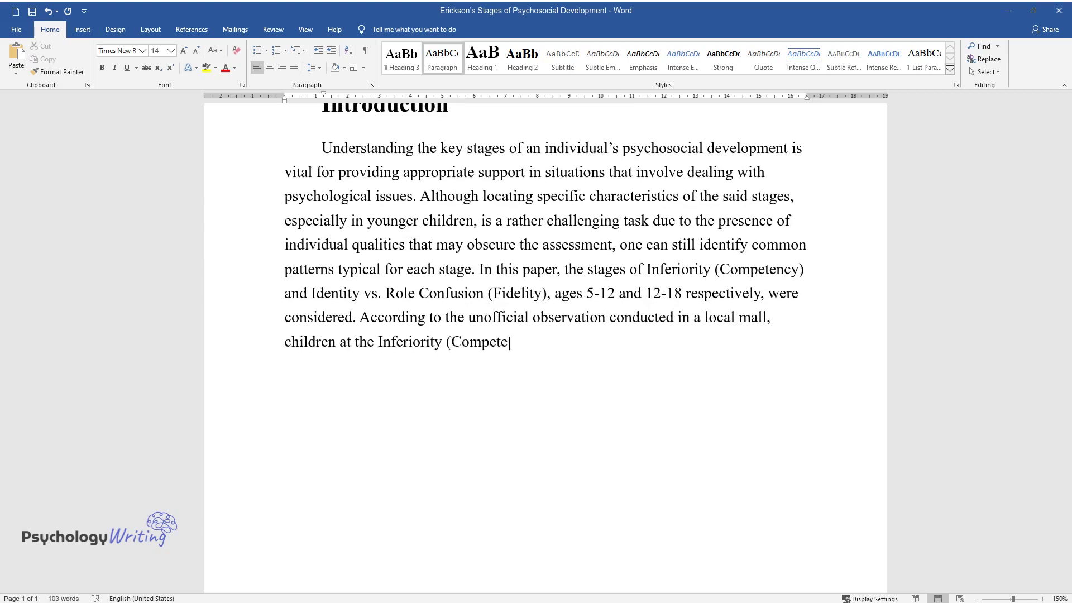
pyautogui.write('ncy) stage tend to show signs of d')
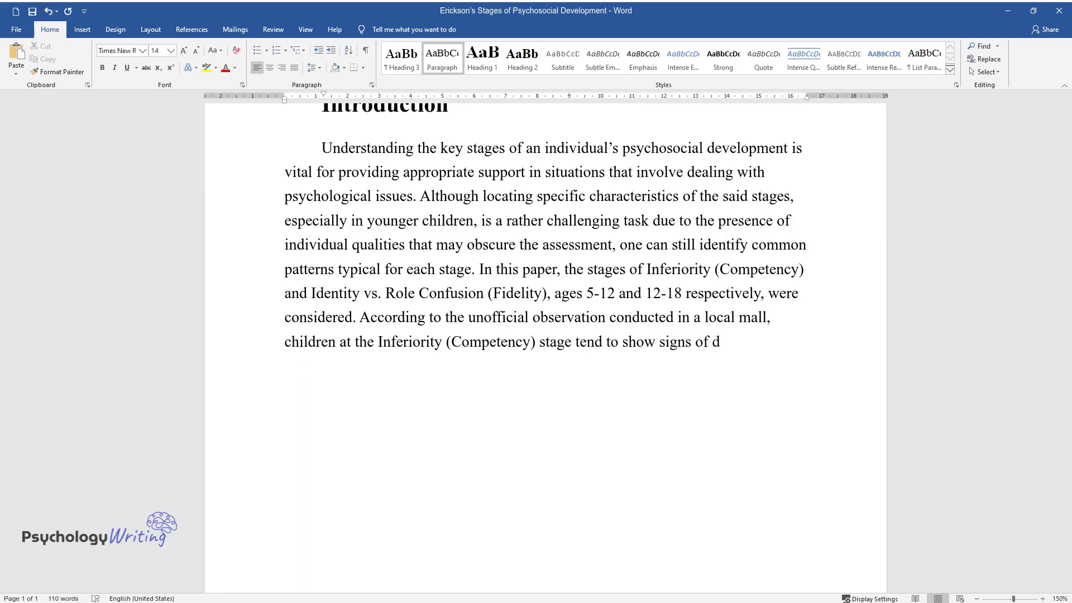
pyautogui.write('eveloping self-esteem. In turn, c')
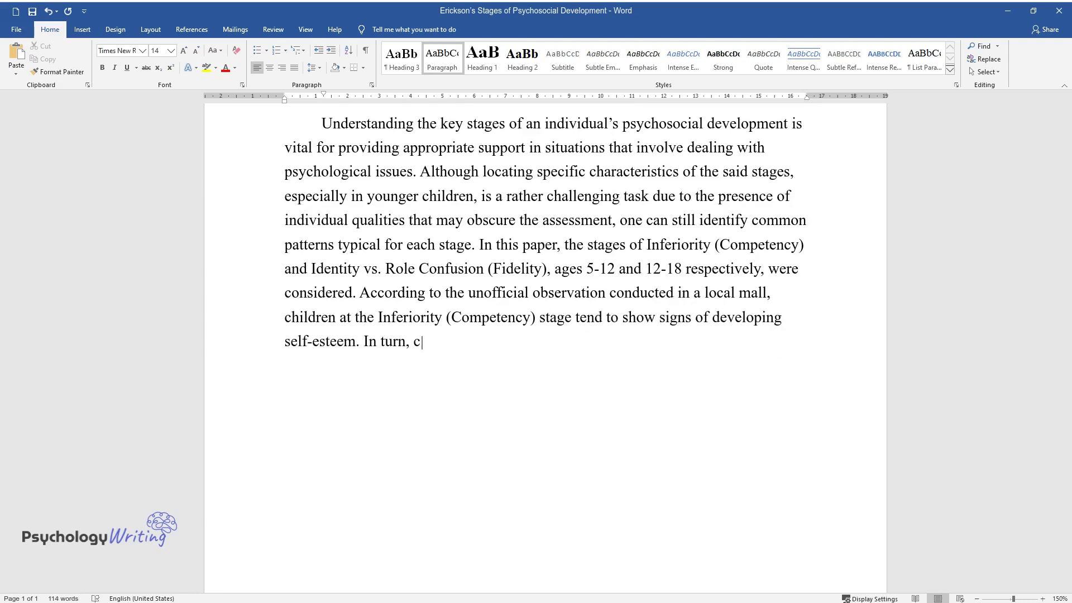
pyautogui.write('hildren that have approached the ')
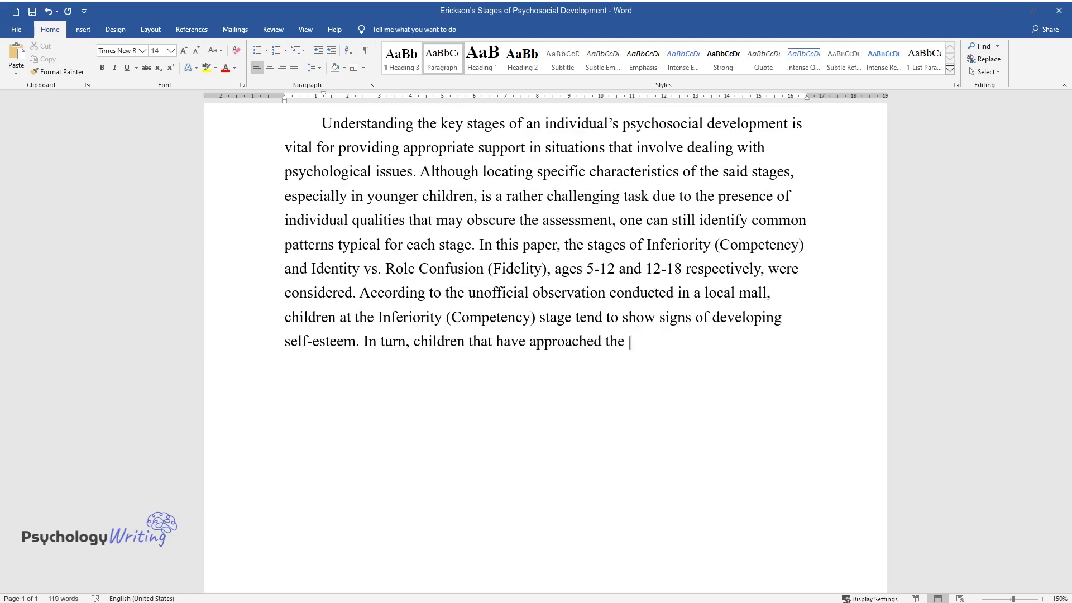
pyautogui.write('Role Confusion (Fidelity) stage ar')
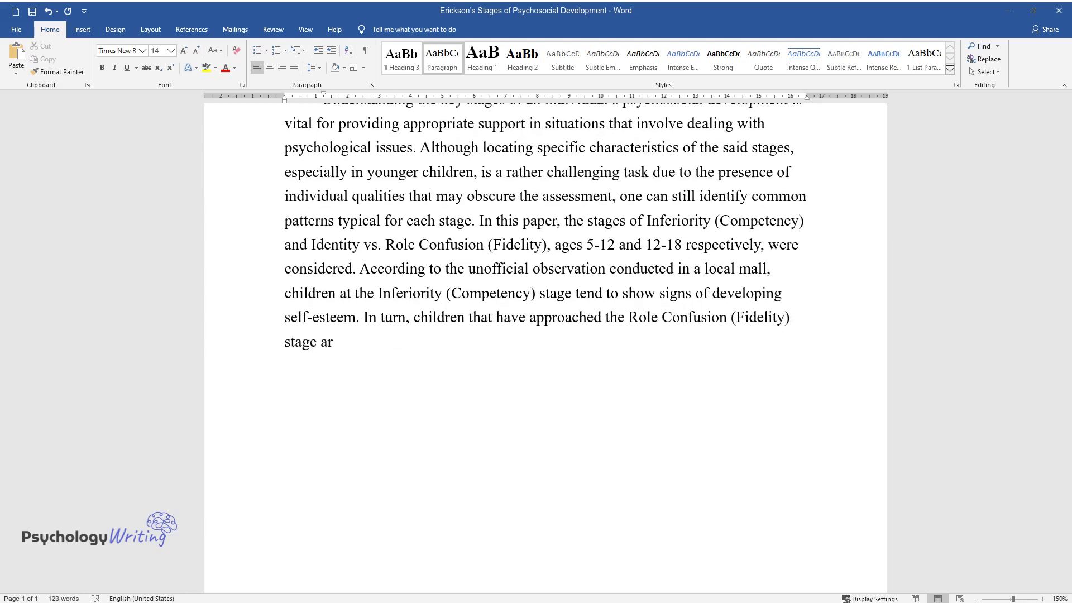
pyautogui.write('e in search of their identity and')
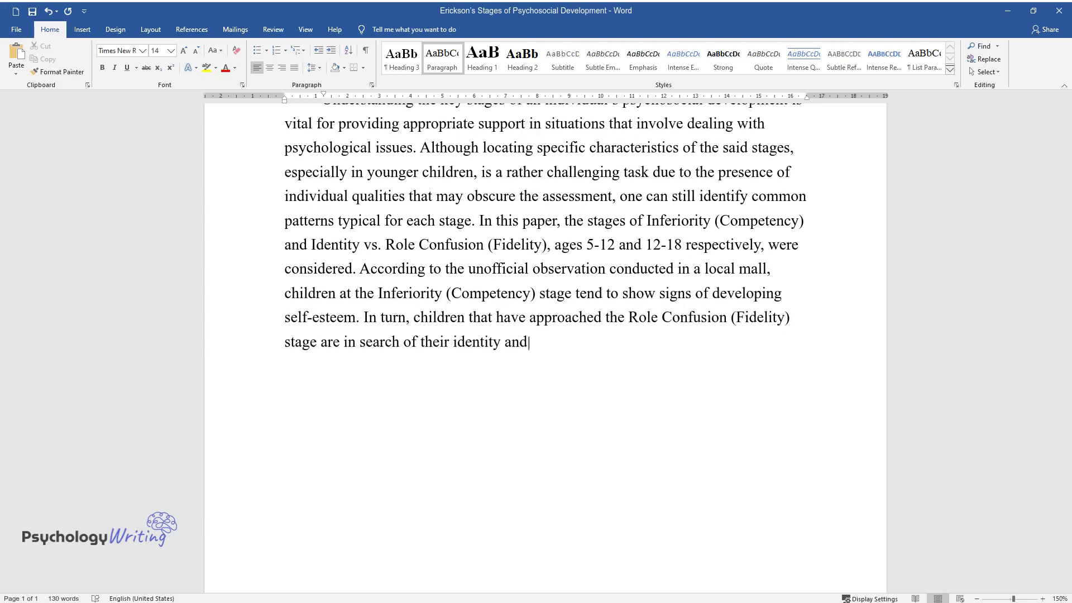
pyautogui.write(' the sense of self, which often ma')
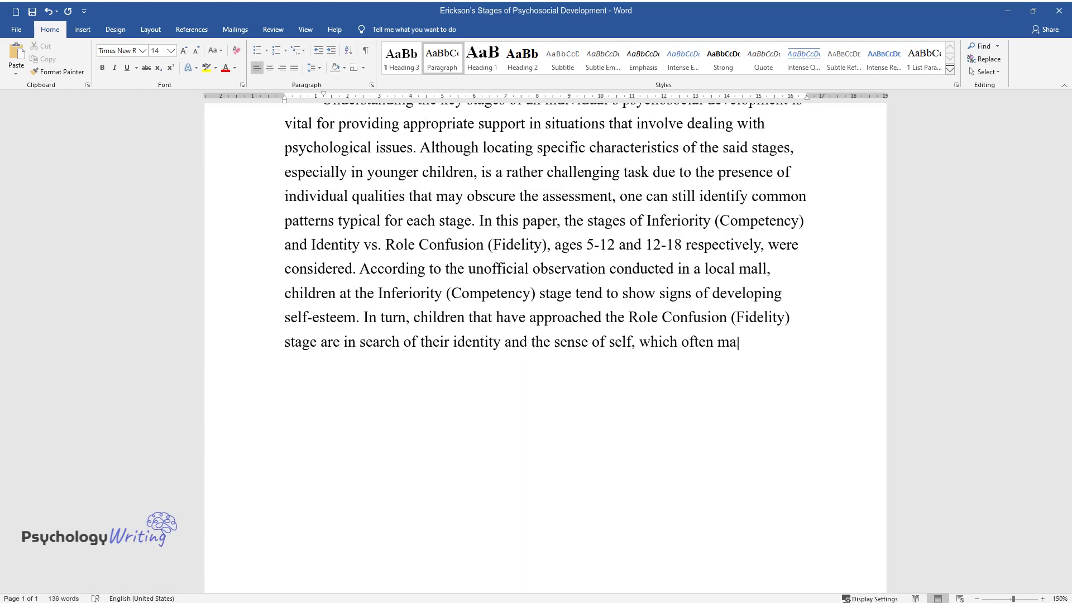
pyautogui.write('nifests in them trying on different perso')
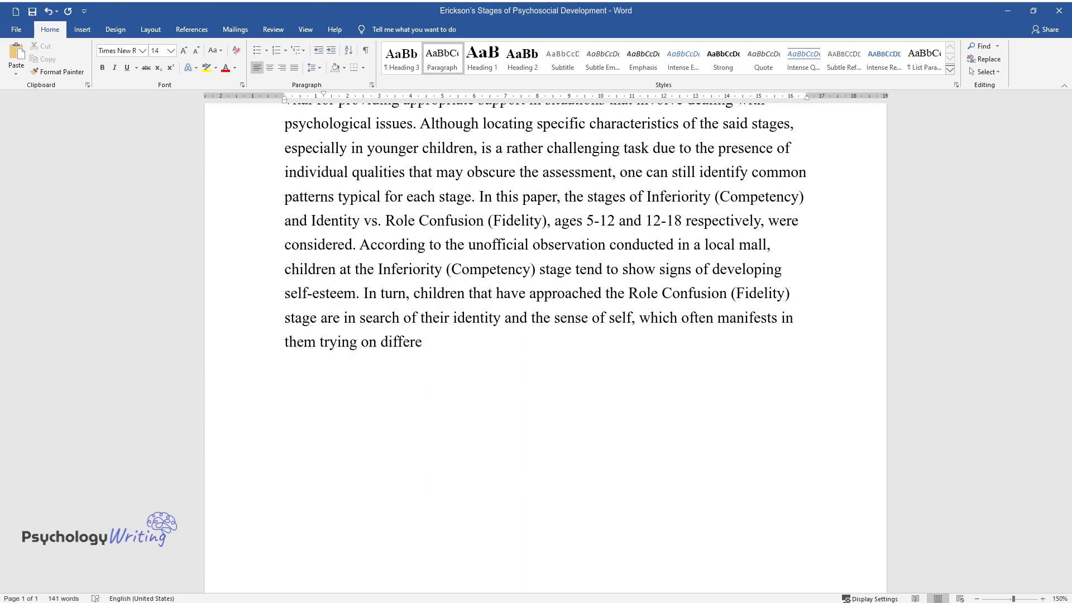
pyautogui.write('nalities, as the situation')
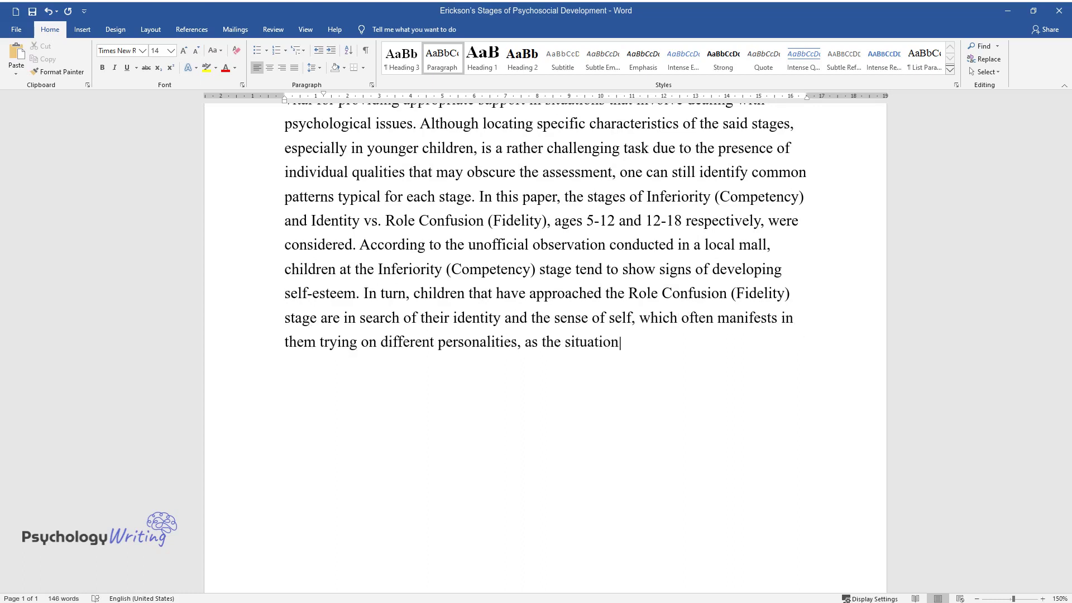
pyautogui.write(' observed in a local mall has shown.')
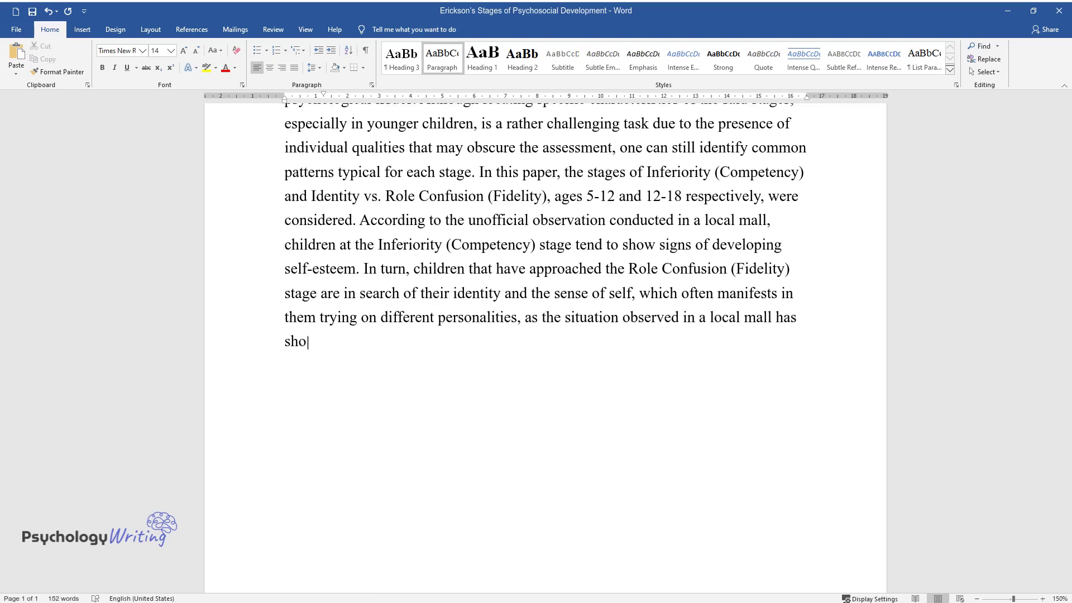
pyautogui.press('Return')
pyautogui.write('Case 1:')
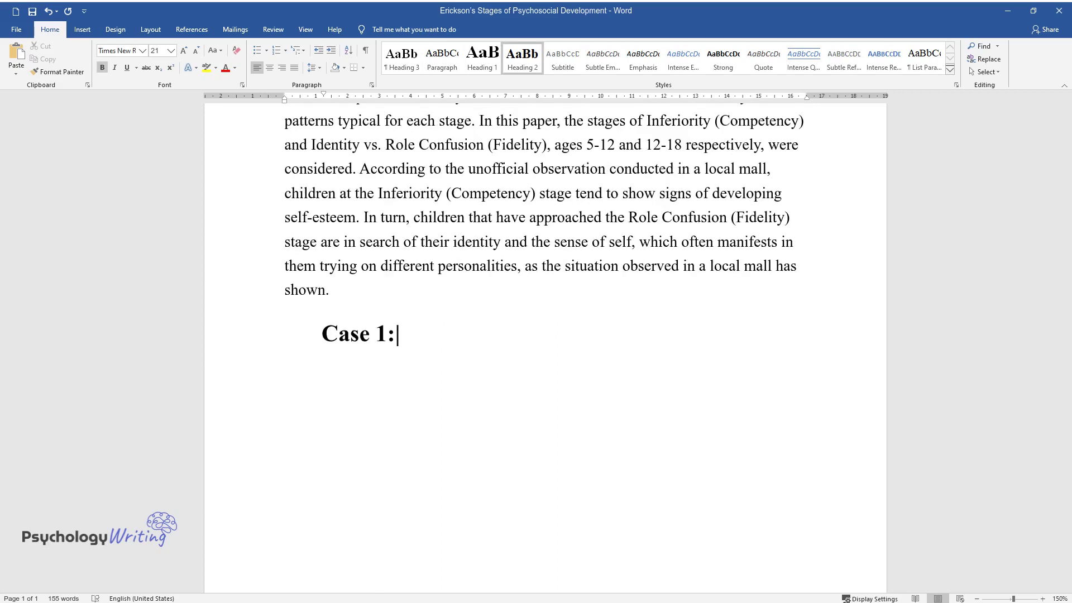
pyautogui.write(' Inferiority (Competency)')
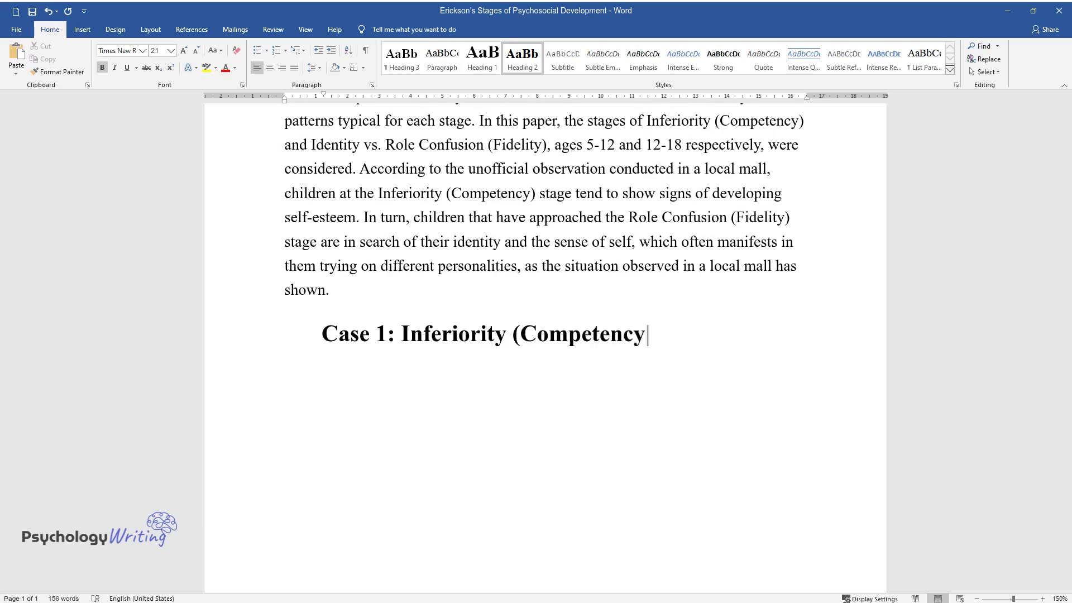
# Step: Write the Case 1 paragraph about the crying child, then add and begin 'Case 2: Identity vs. Role Confusion (Fidelity)'
pyautogui.press('Return')
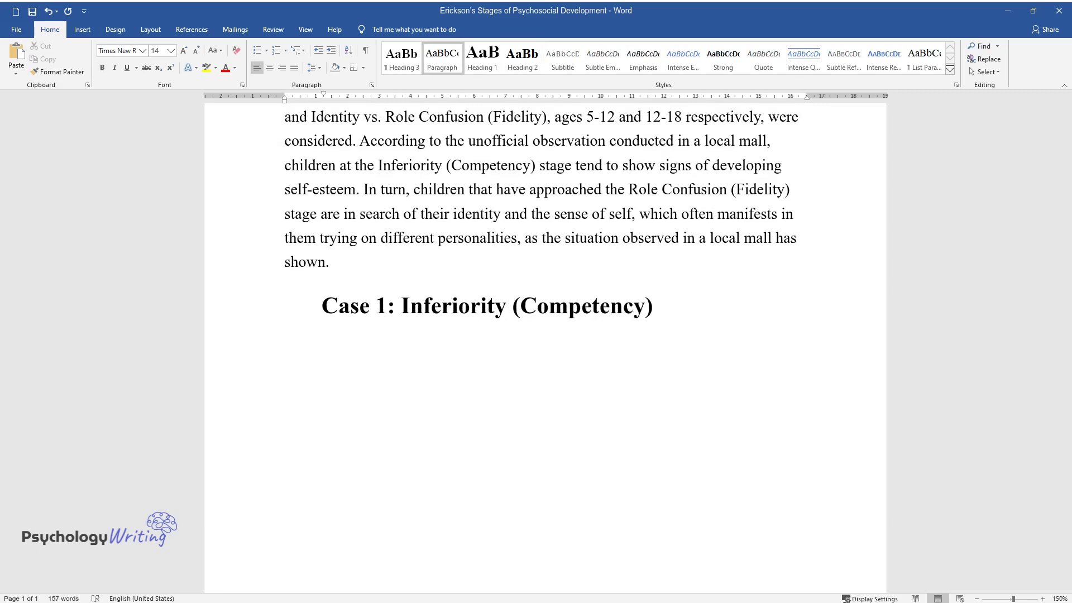
pyautogui.write('The notorious image of a child')
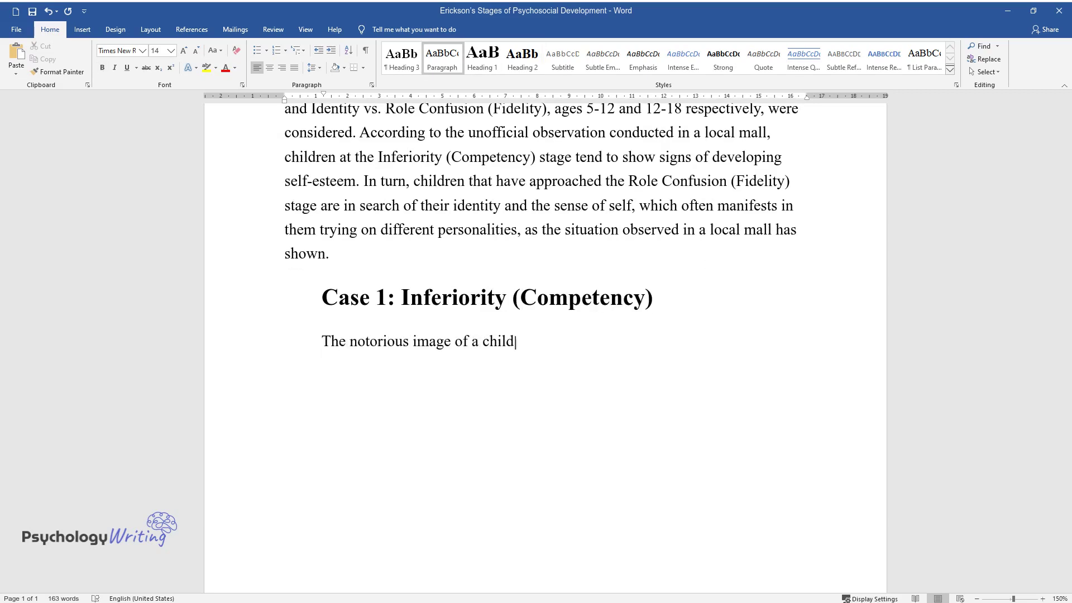
pyautogui.write(' crying in a mall, partially for a')
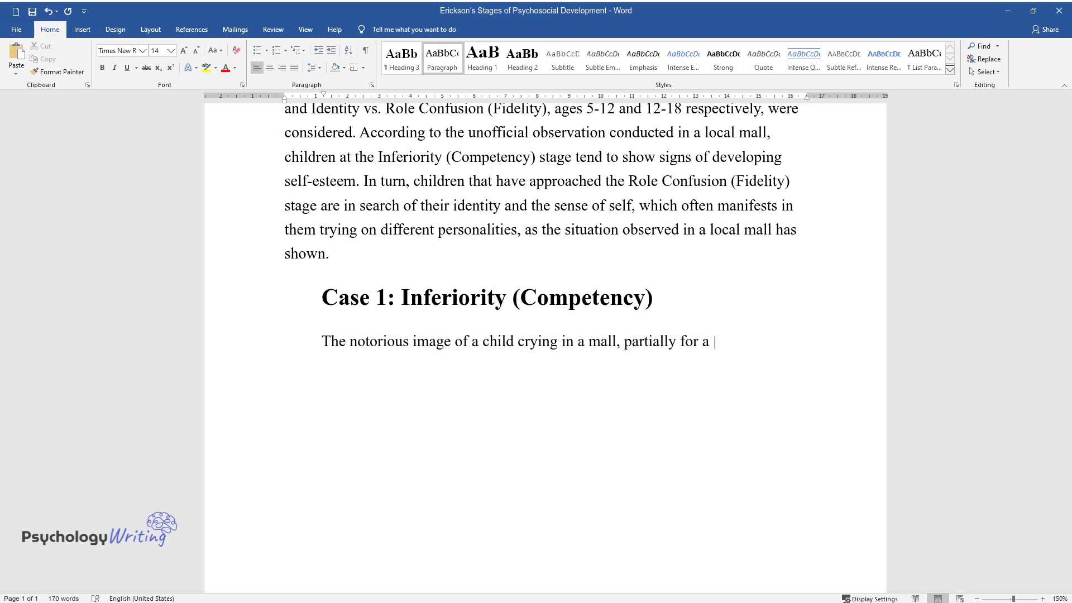
pyautogui.write(' toy, and partially to get t')
pyautogui.write('heir par')
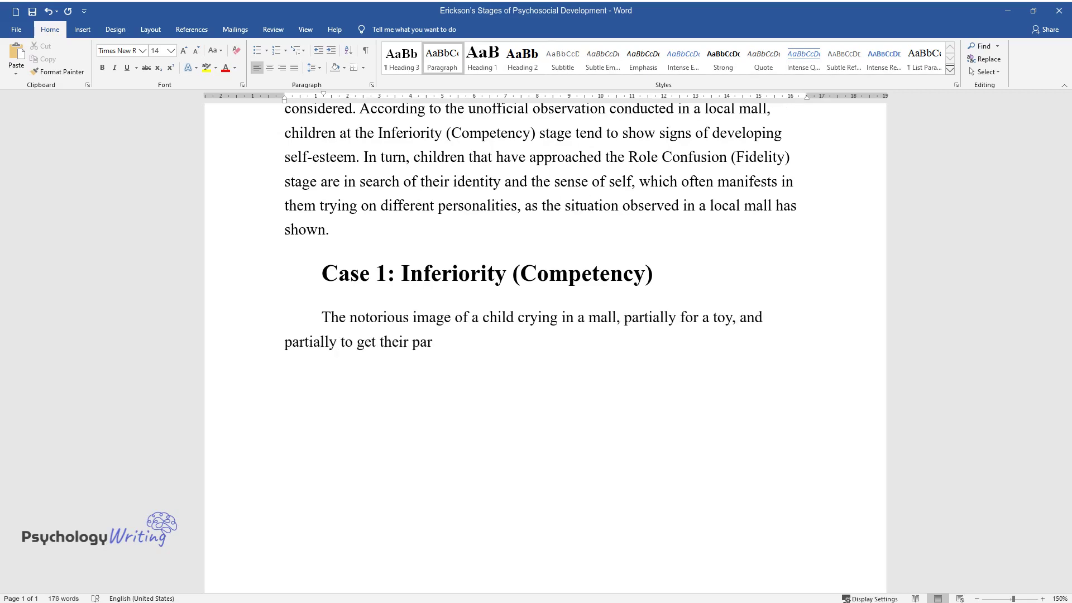
pyautogui.write("ents', typically, their mother's, a")
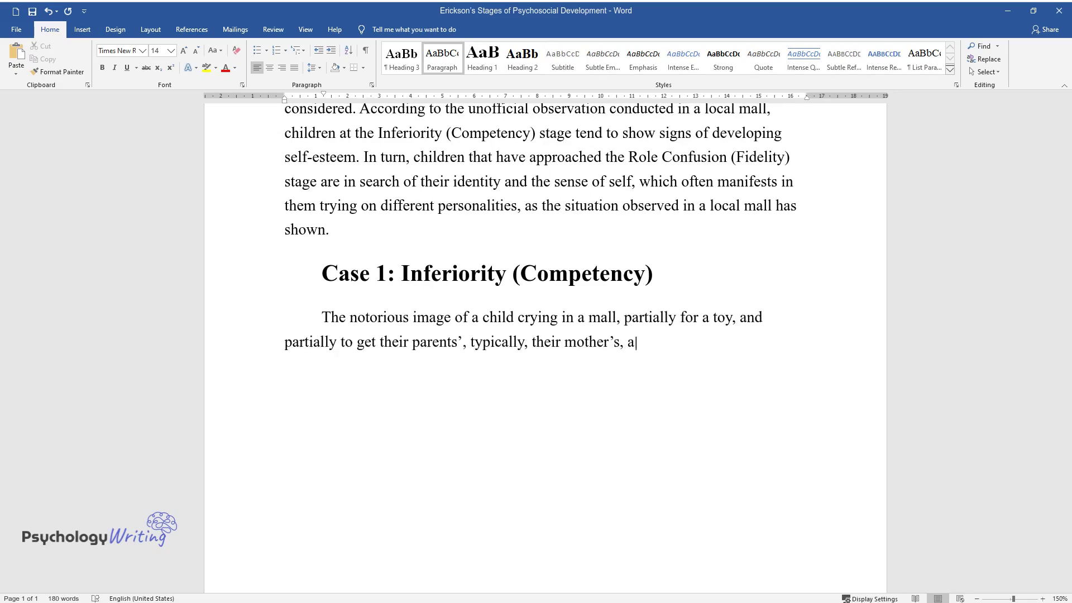
pyautogui.write('ttention, perhaps, hits very clos')
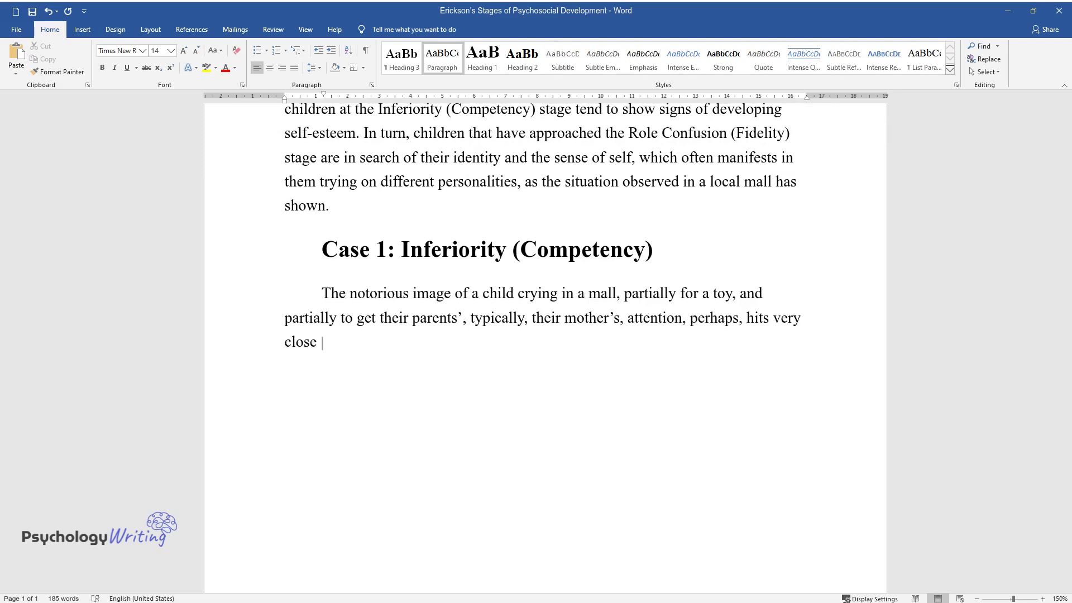
pyautogui.write('e to home for most people who can rem')
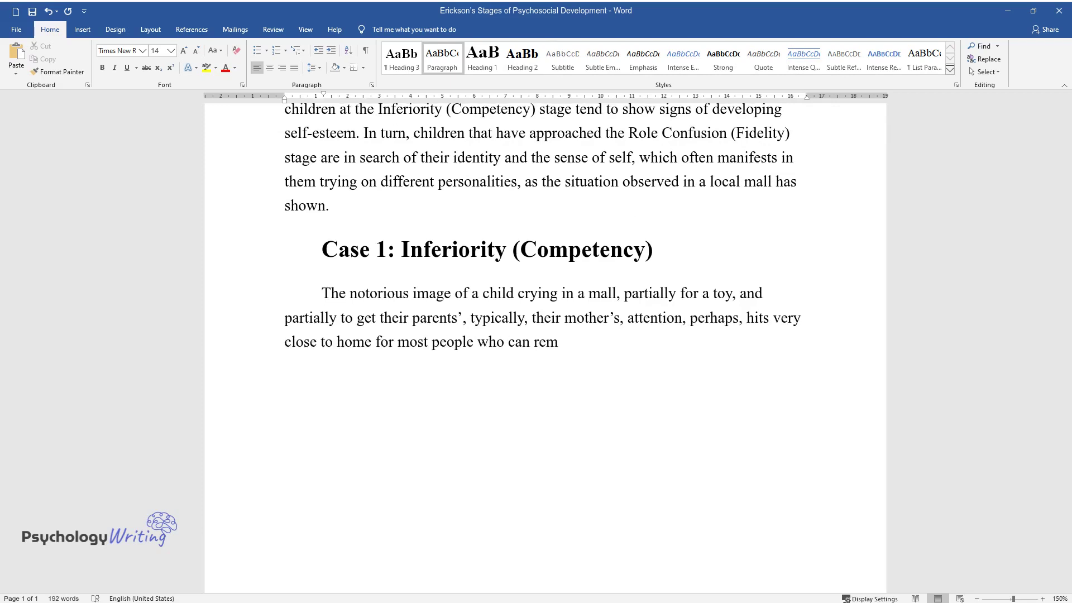
pyautogui.write('ember their childhood. A case in po')
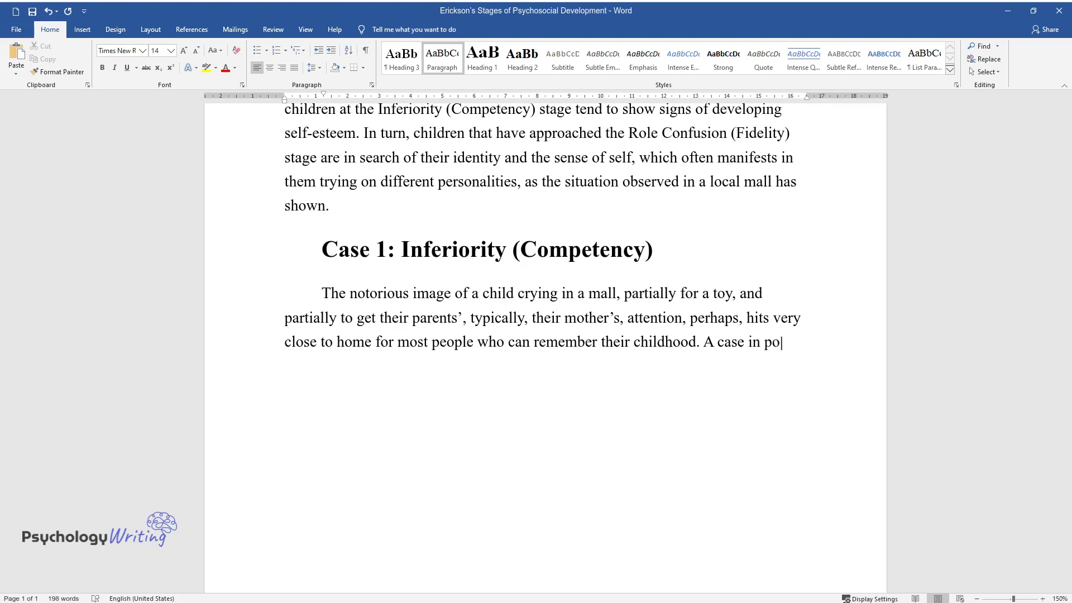
pyautogui.write('int, a child named Chris (name chang')
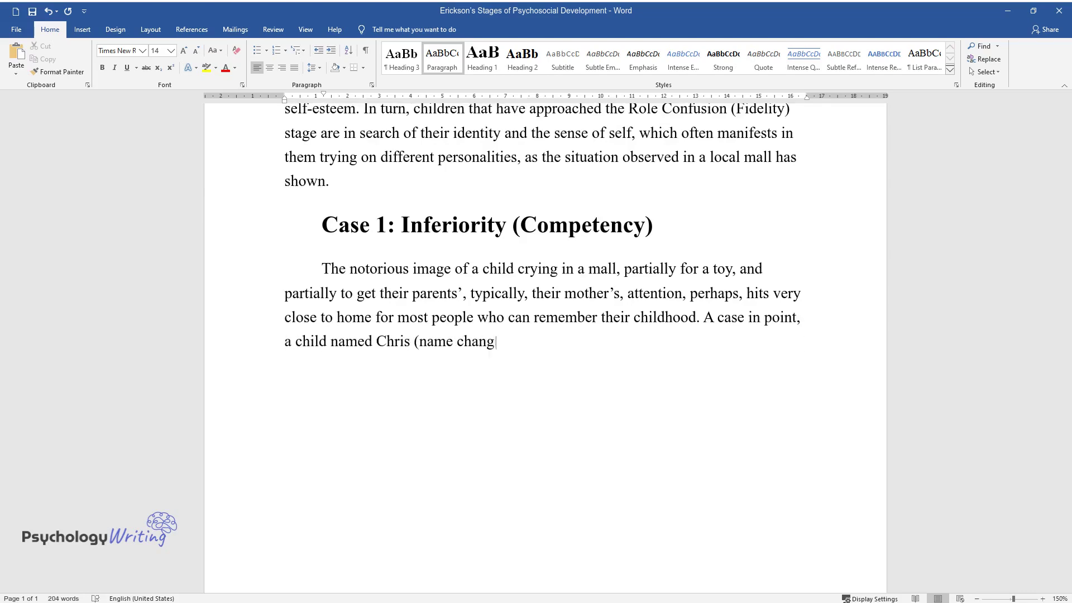
pyautogui.write('ed) aged about 6, was stomping his')
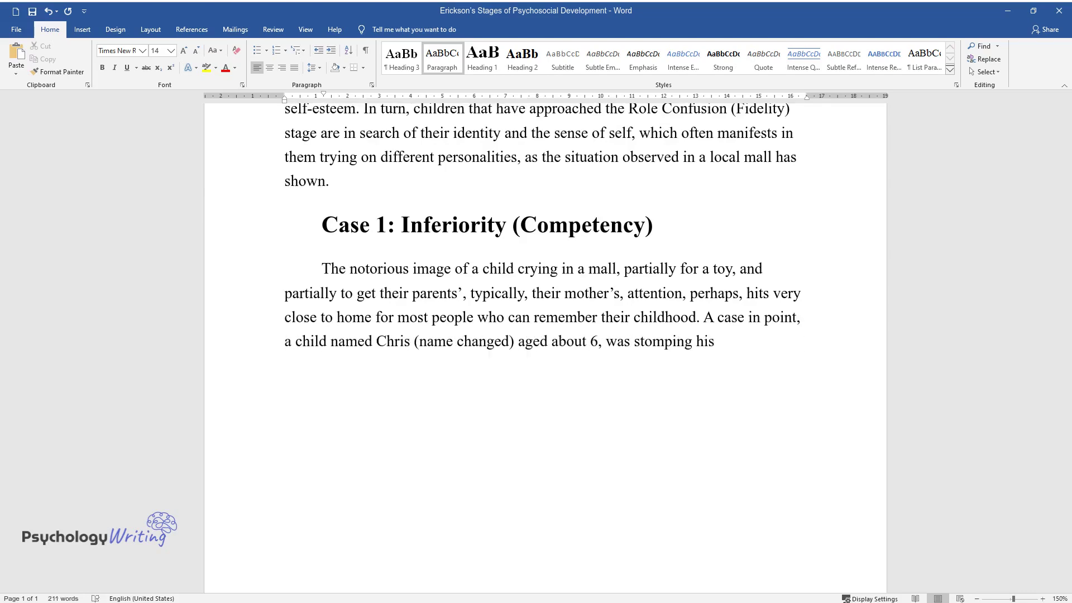
pyautogui.write(' foot and demanding a toy, yet his ')
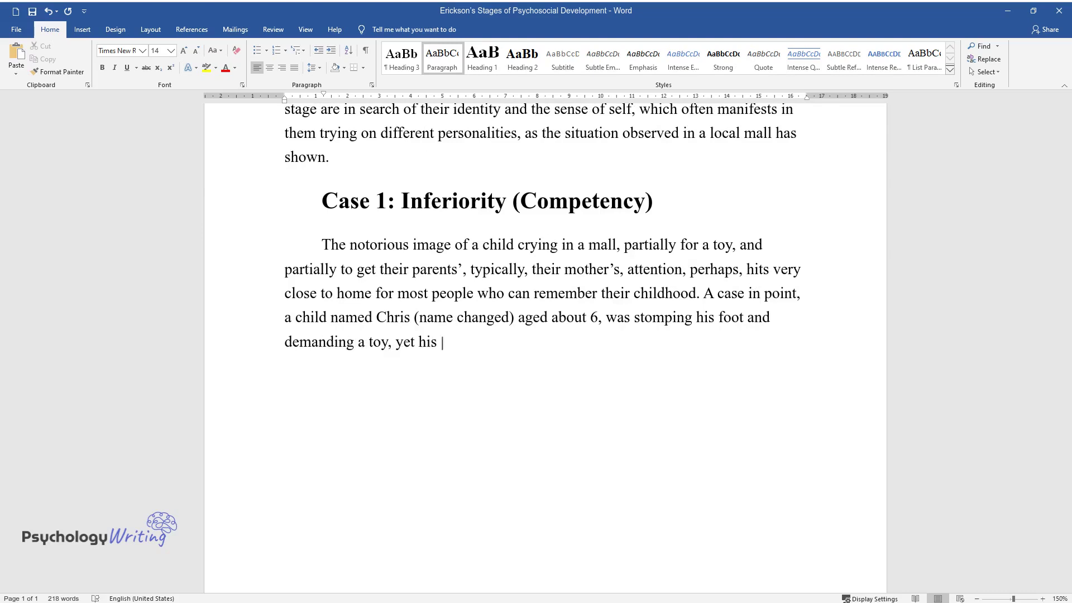
pyautogui.write('mother was trying to distract him. T')
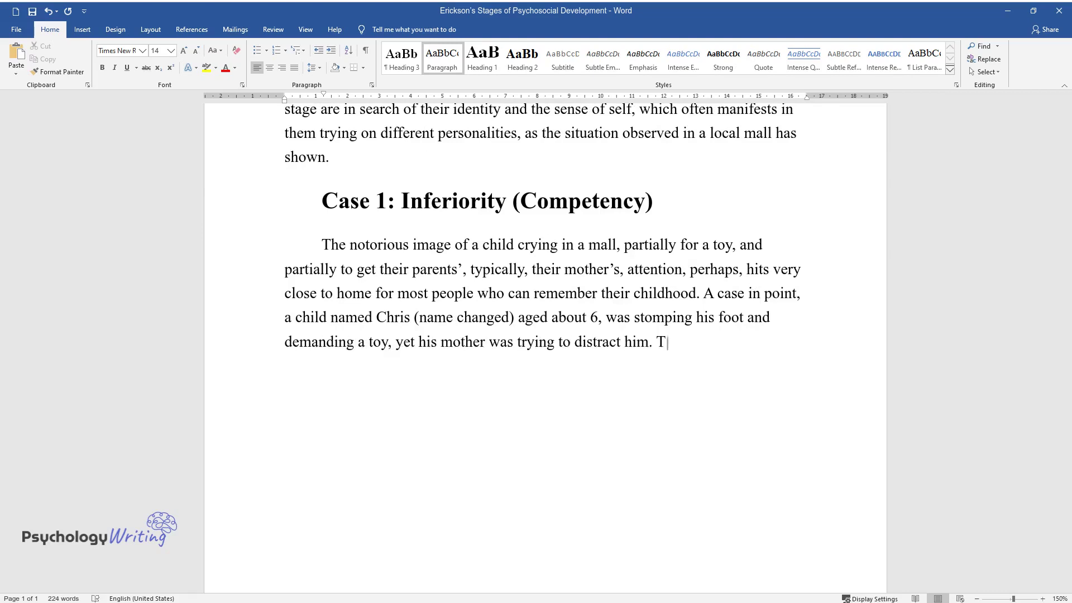
pyautogui.write('he loud demands of the child and the desire')
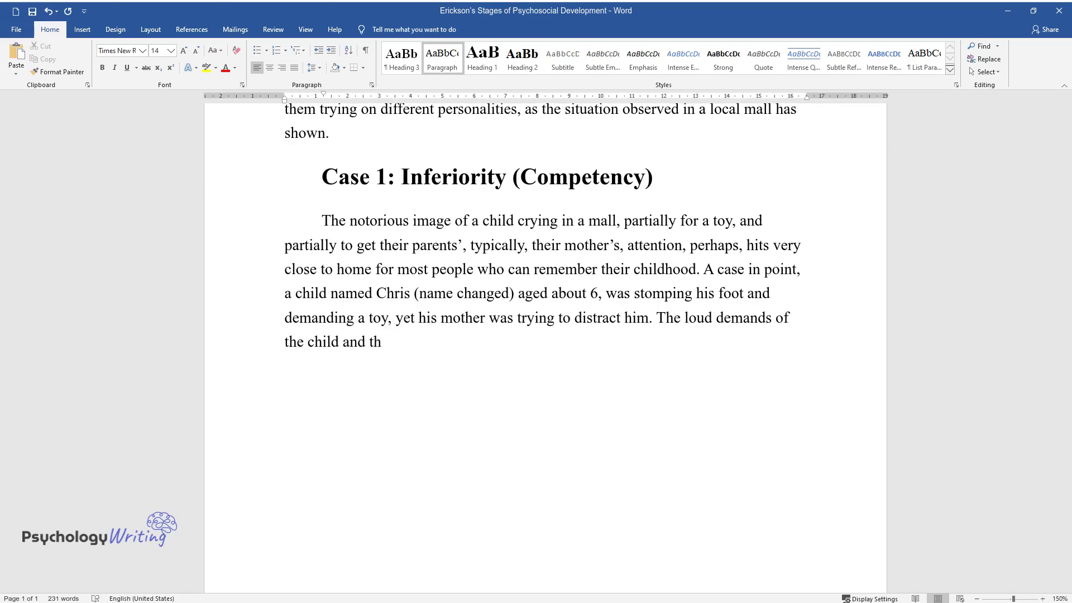
pyautogui.write(" to go against his mother's")
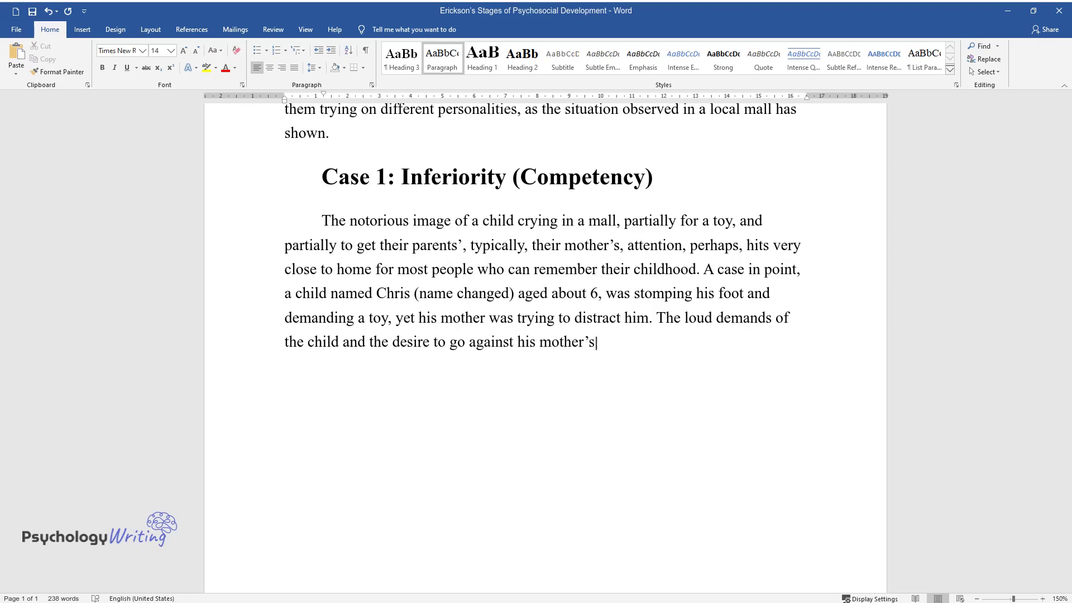
pyautogui.write(' will, also attracting the attentio')
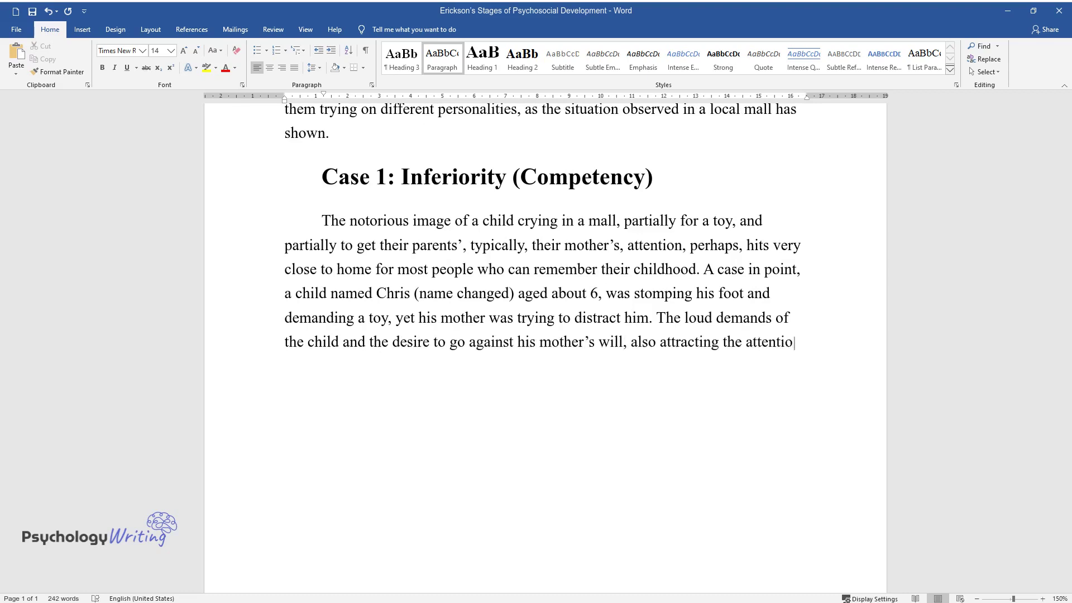
pyautogui.write('n of numerous people in a public pl')
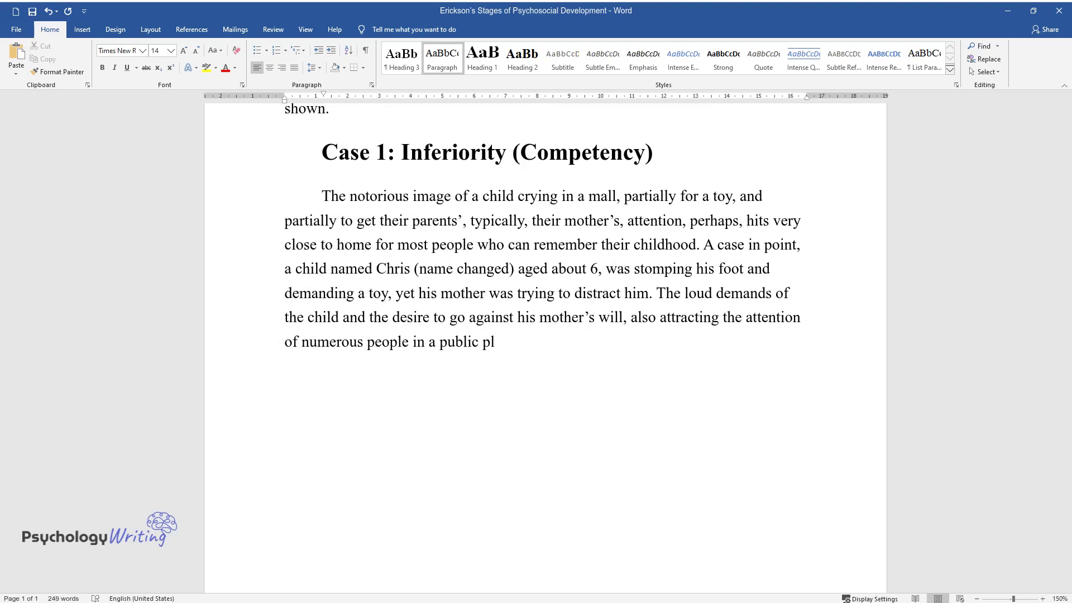
pyautogui.write('ace, can be considered a very vivid')
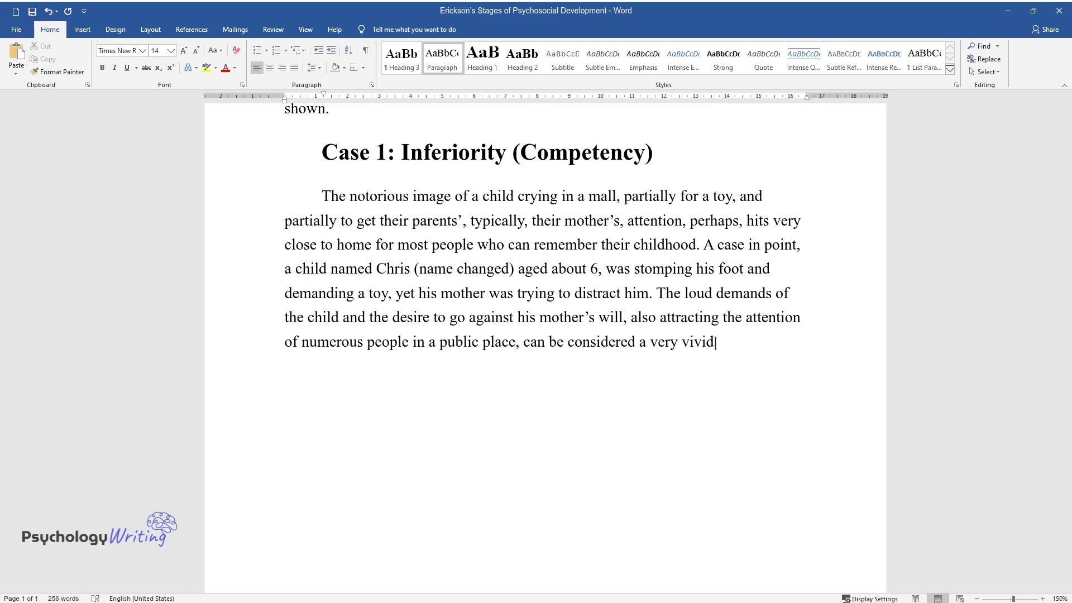
pyautogui.write(' example of the Inferiority stage detailed by Erikson')
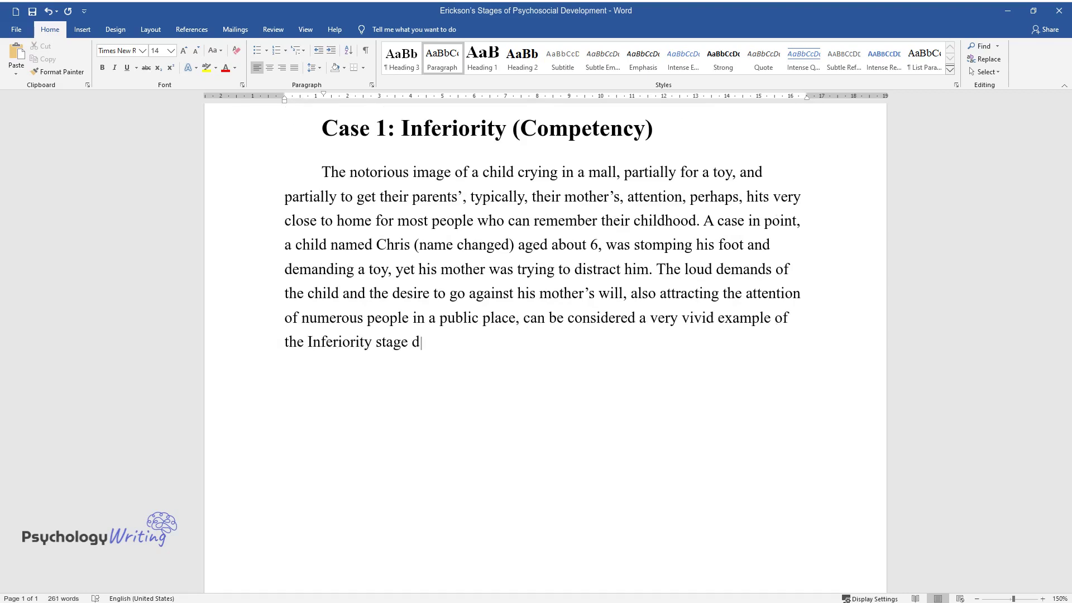
pyautogui.write(' in his framework')
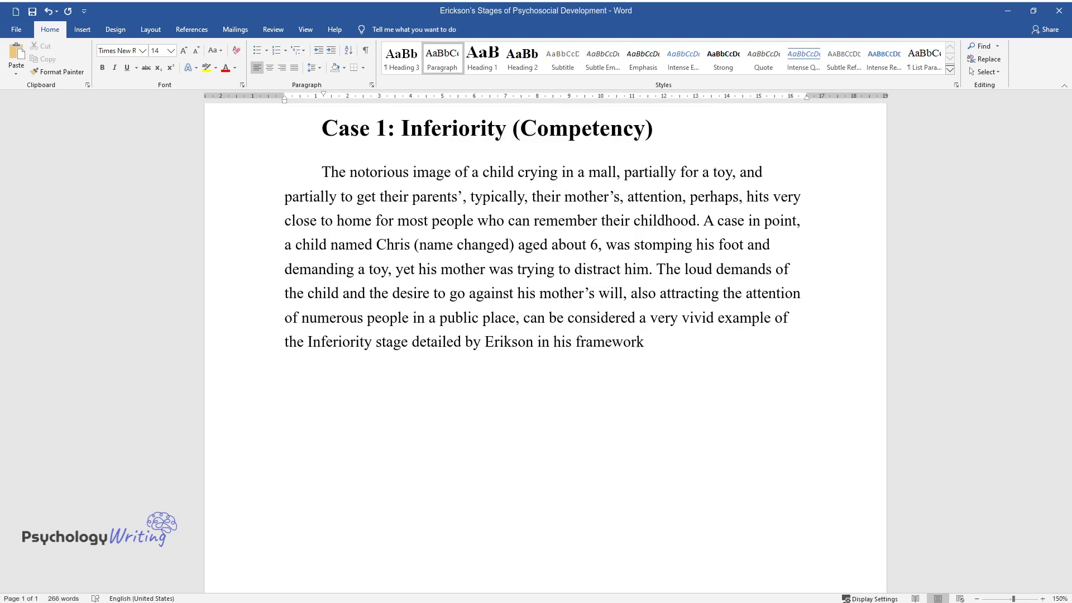
pyautogui.write('. Namely, the recognition of his lim')
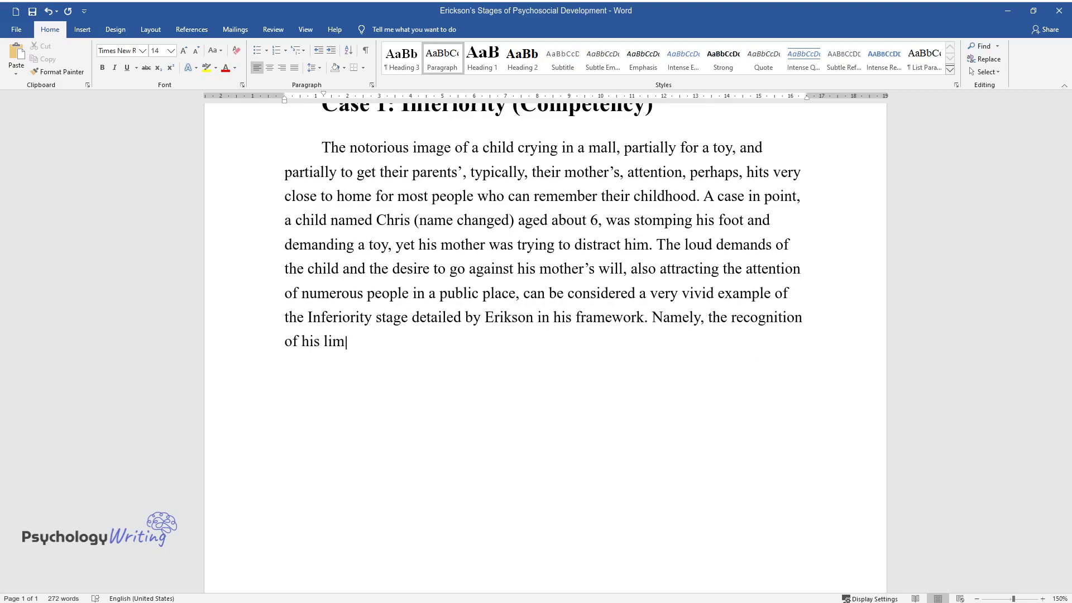
pyautogui.write('ited agency and the need to expand ')
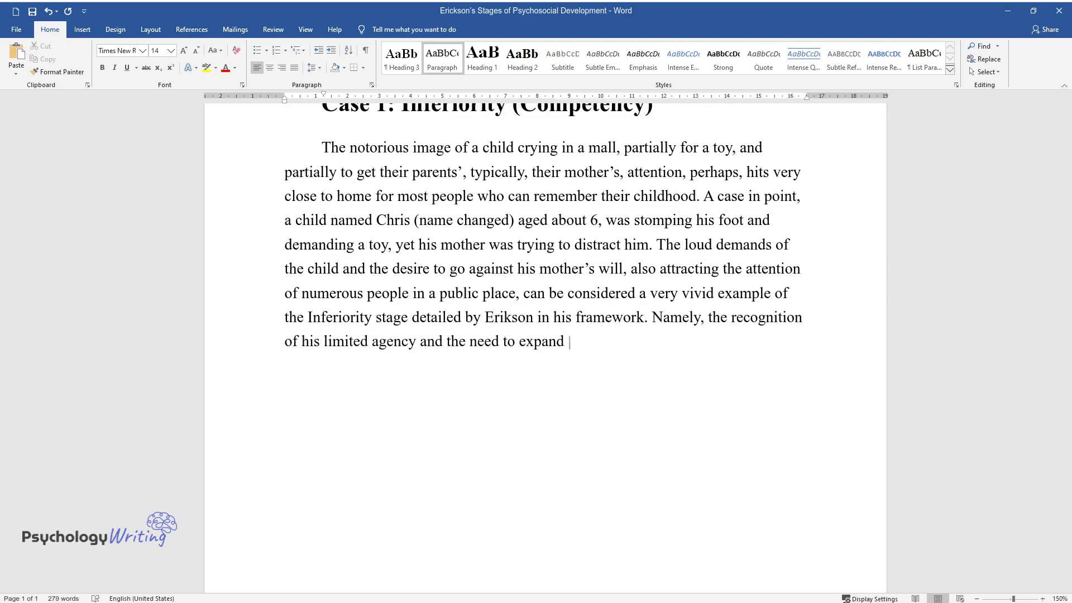
pyautogui.write('the boundaries of the allowed behav')
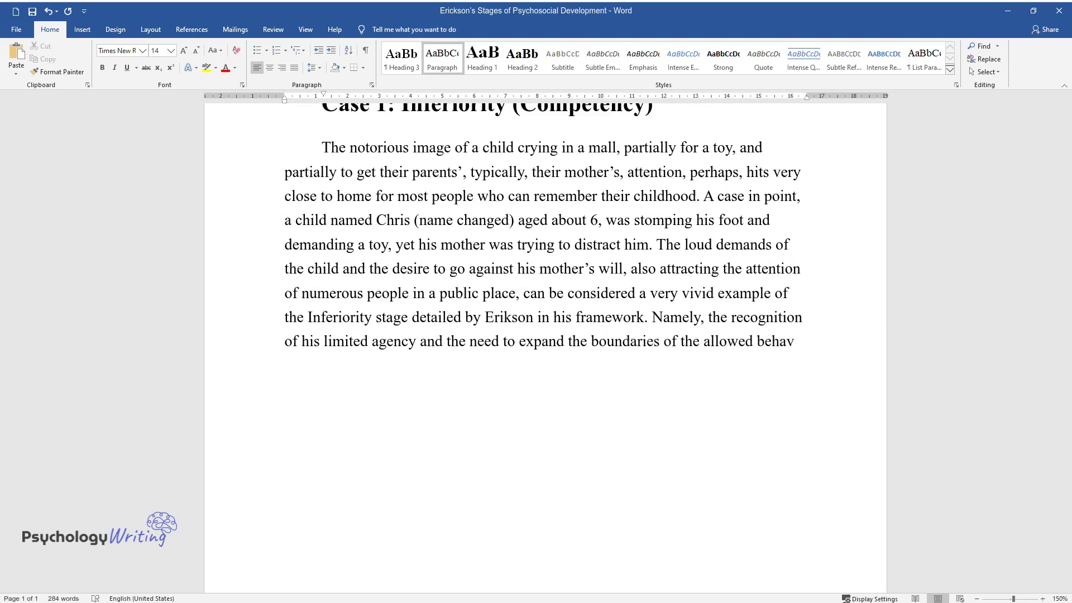
pyautogui.write('ior types could be seen in the desc')
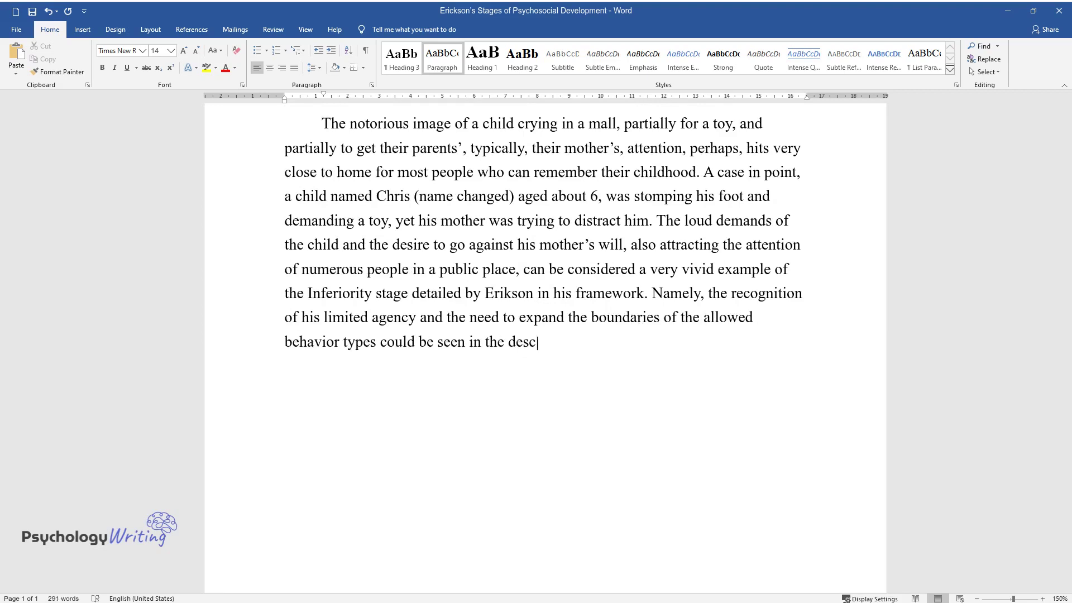
pyautogui.write('ribed situation. Moreover, it appe')
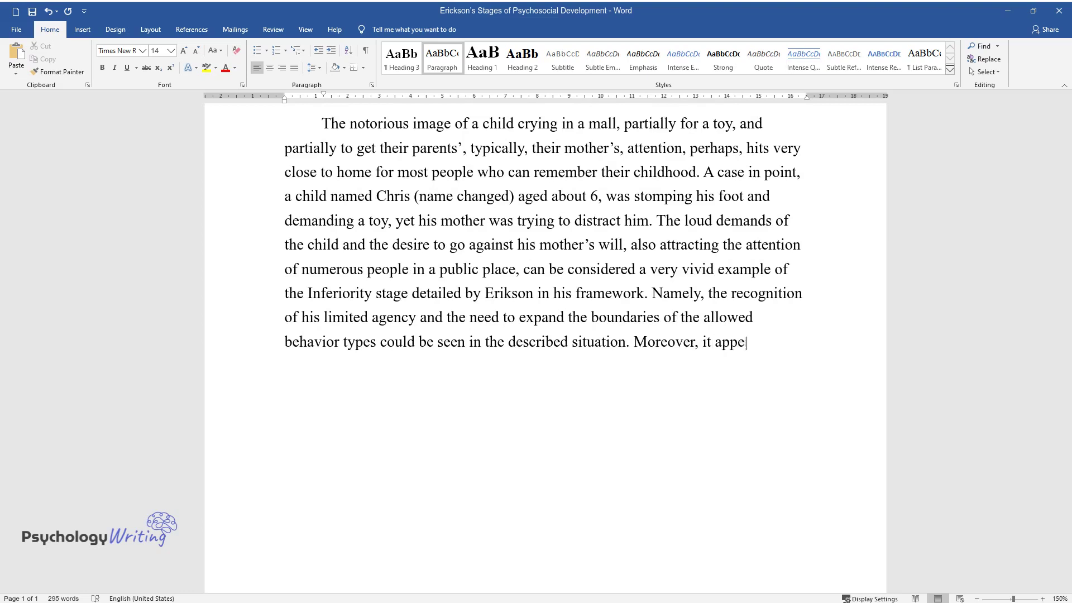
pyautogui.write('ars that the specified behavior ind')
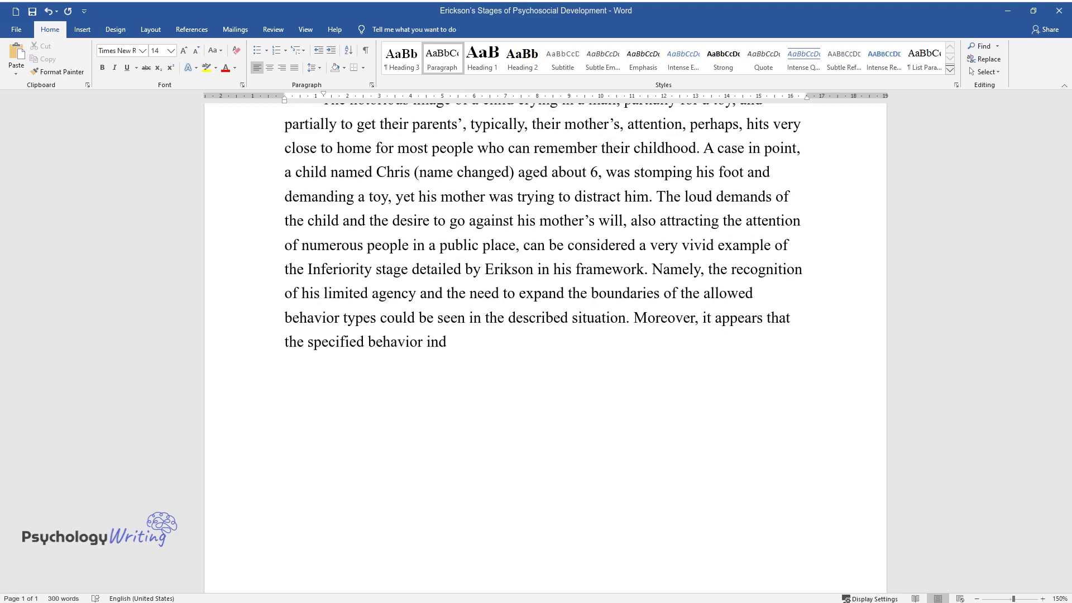
pyautogui.write('icates Chris having internalized the')
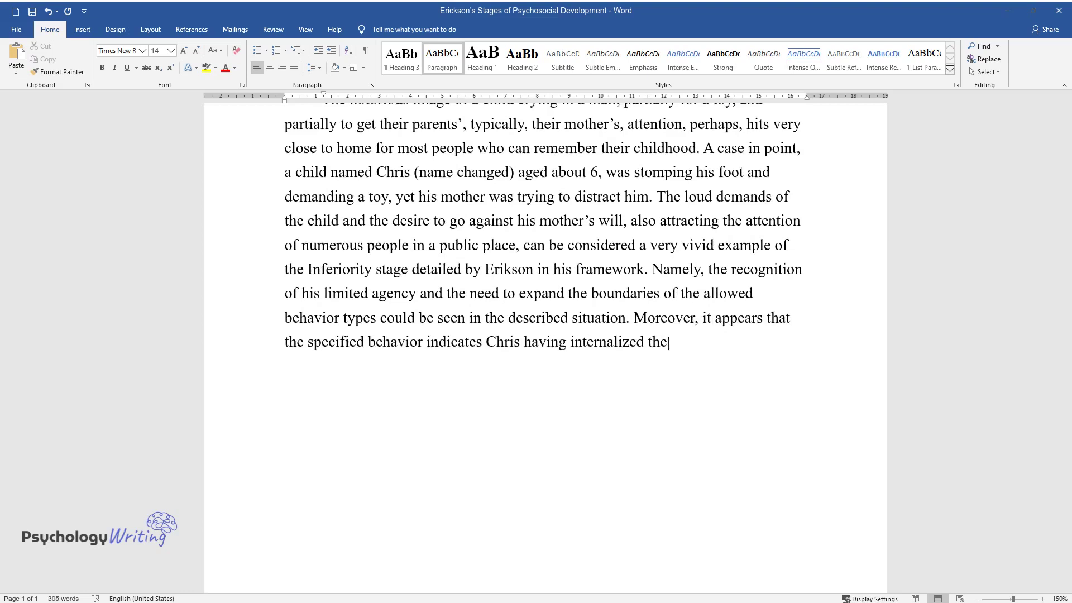
pyautogui.write(' wrongfulness of his behavior previ')
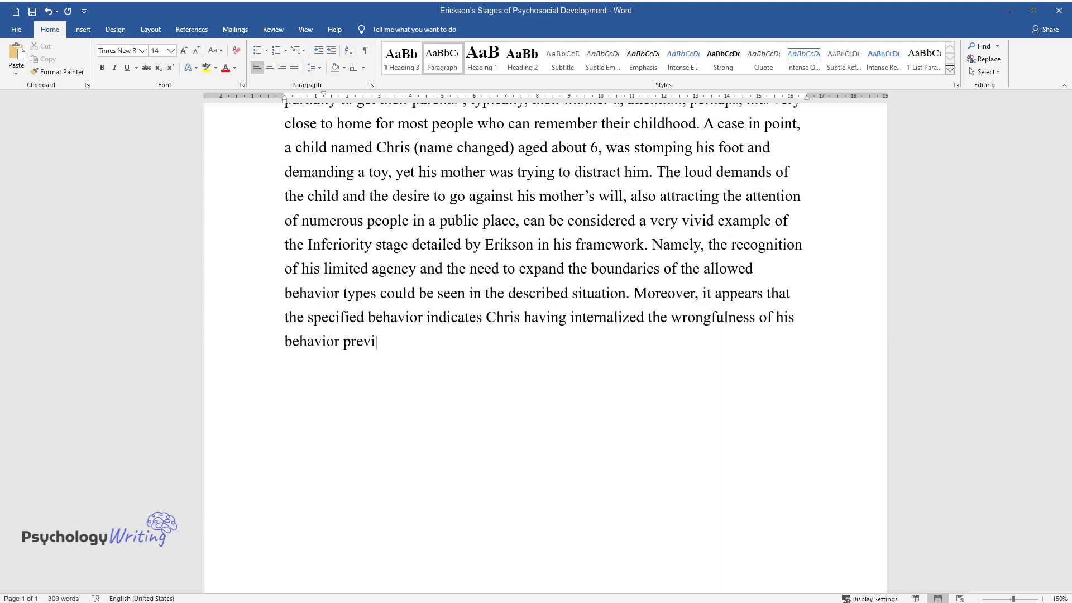
pyautogui.write('ously and testing the morality and')
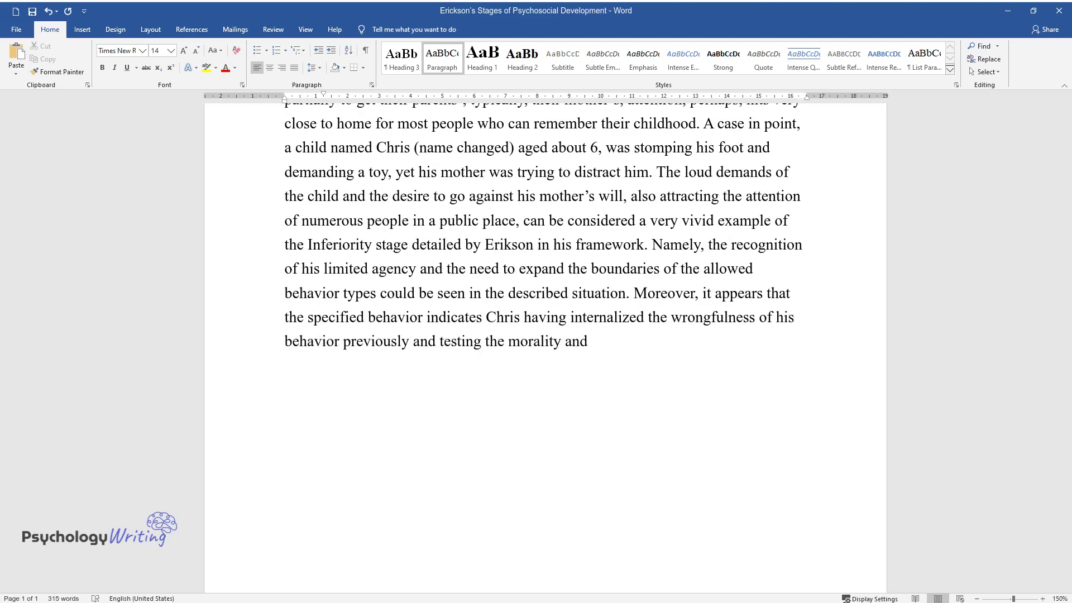
pyautogui.write(' ethics that his mother had establis')
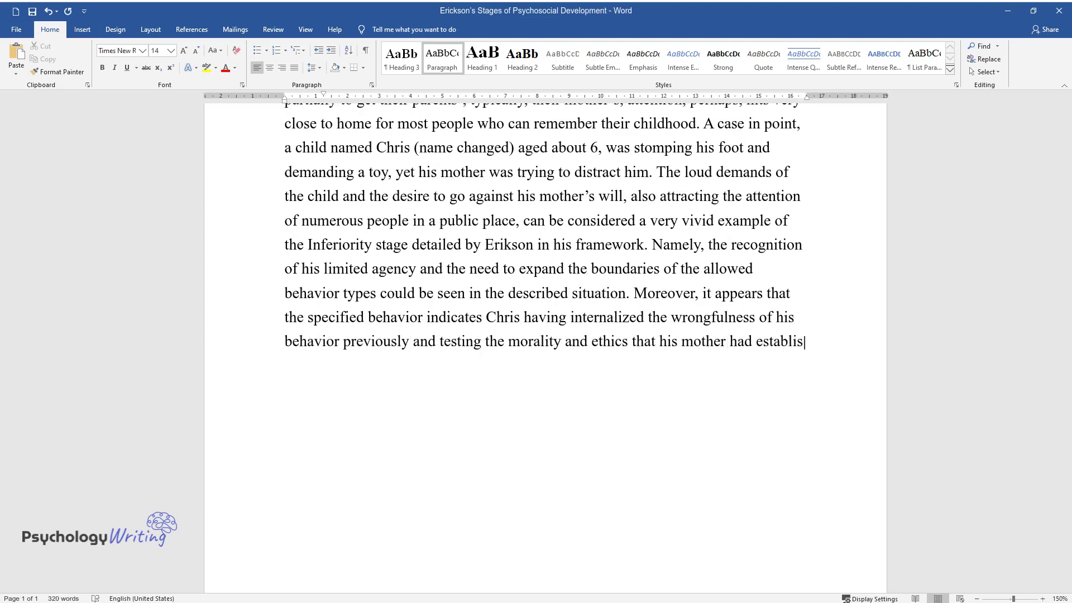
pyautogui.write('hed for him. The outlined observati')
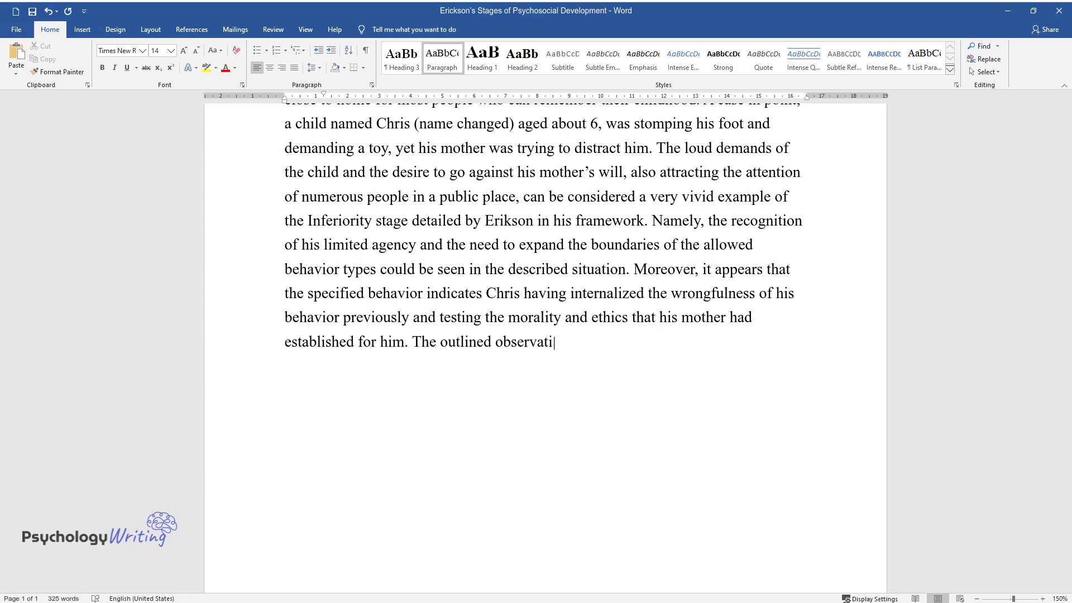
pyautogui.write('on appeared to be true since after')
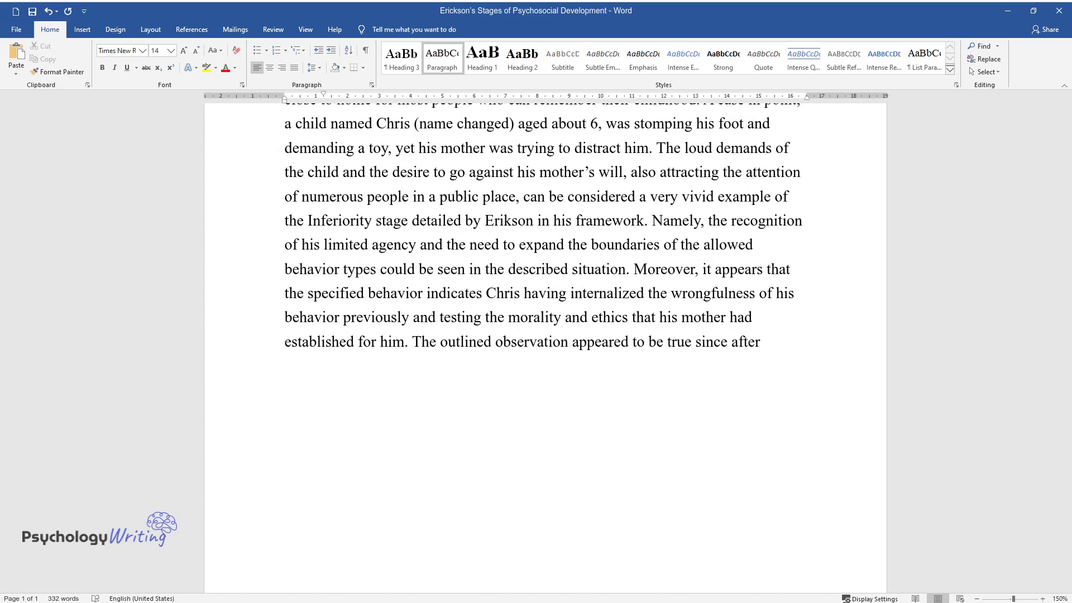
pyautogui.write(' his mother had restated the boundar')
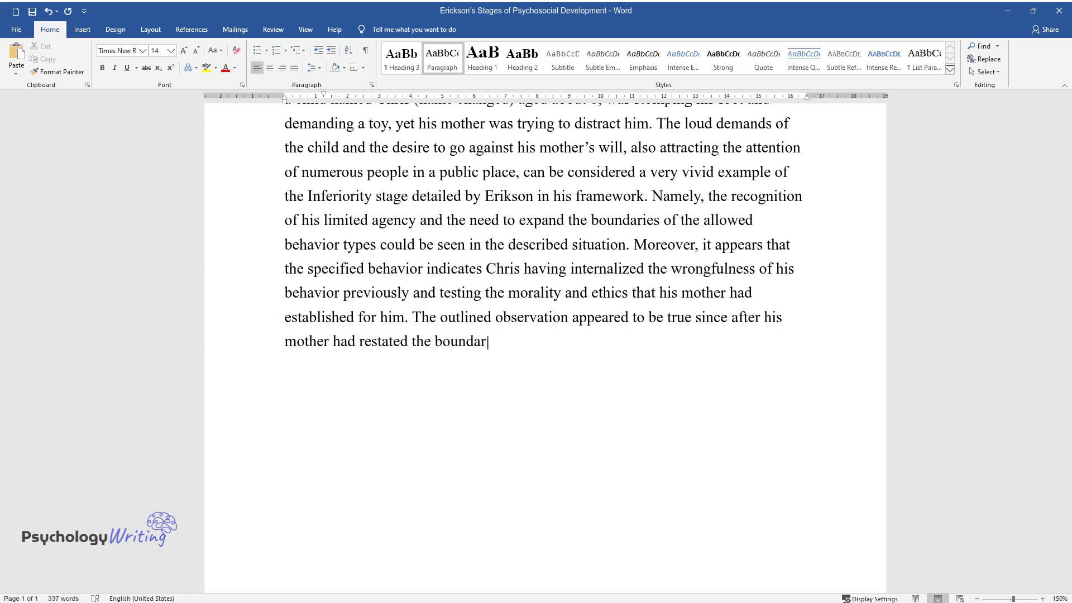
pyautogui.write('ies once again by stating quietly ye')
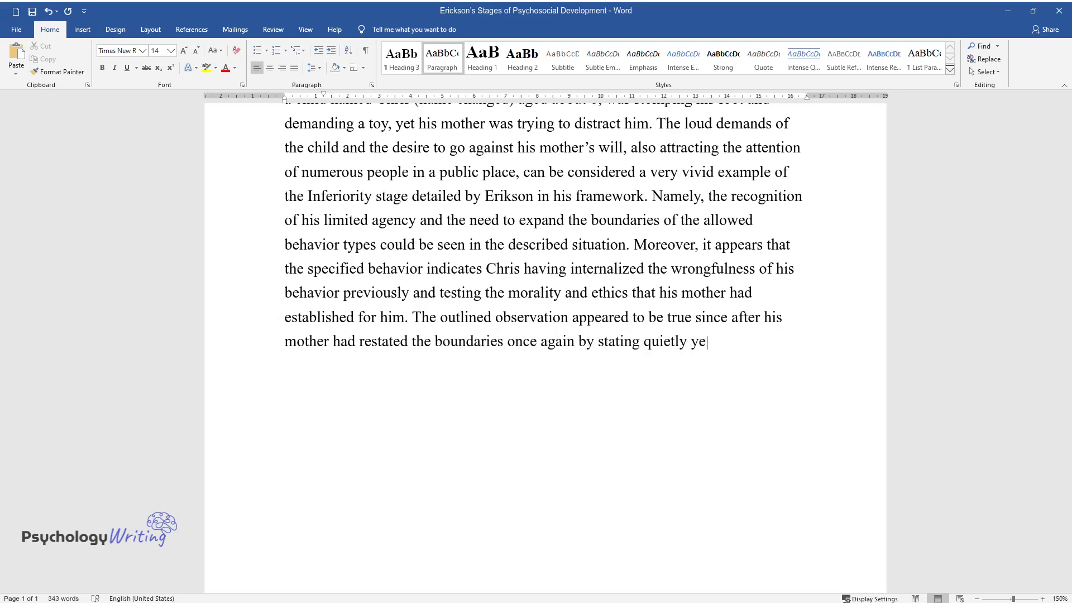
pyautogui.write('t firmly that he would not get any')
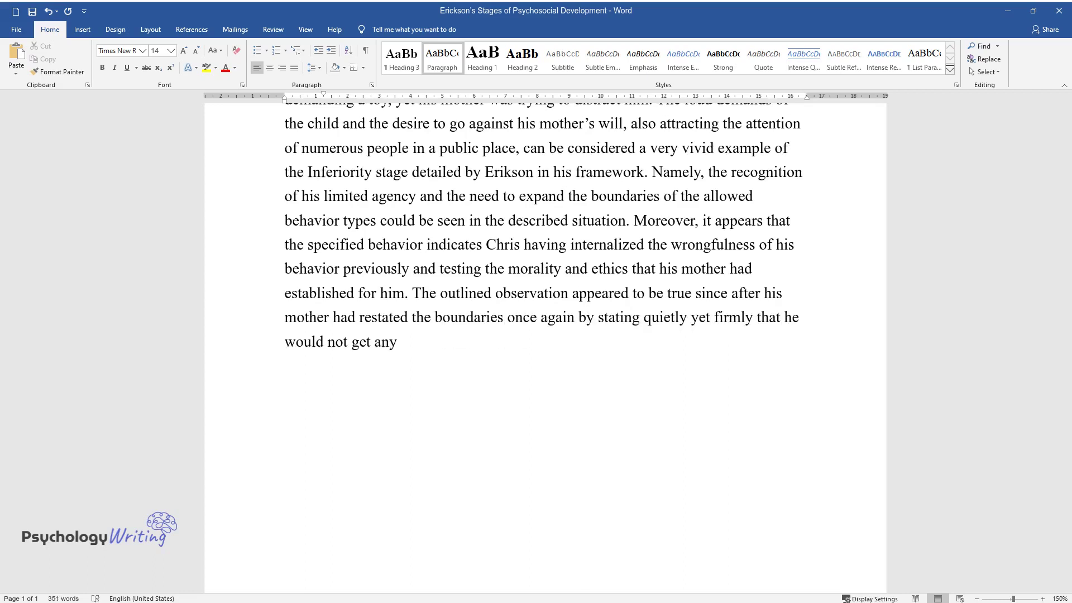
pyautogui.write(' toy if he continued shouting, which')
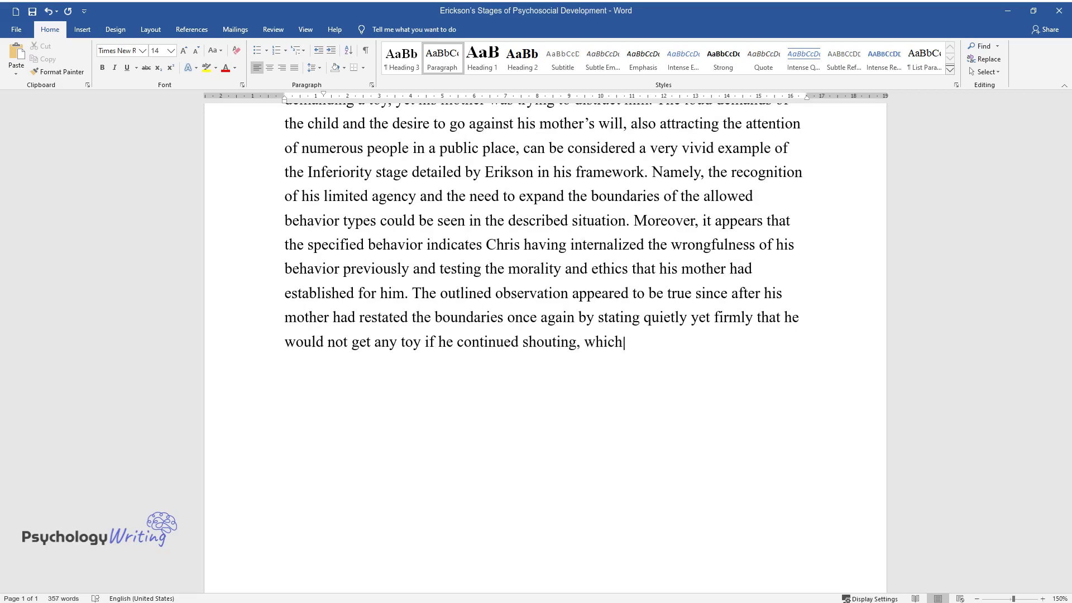
pyautogui.write(' helped perfectly.')
pyautogui.press('Return')
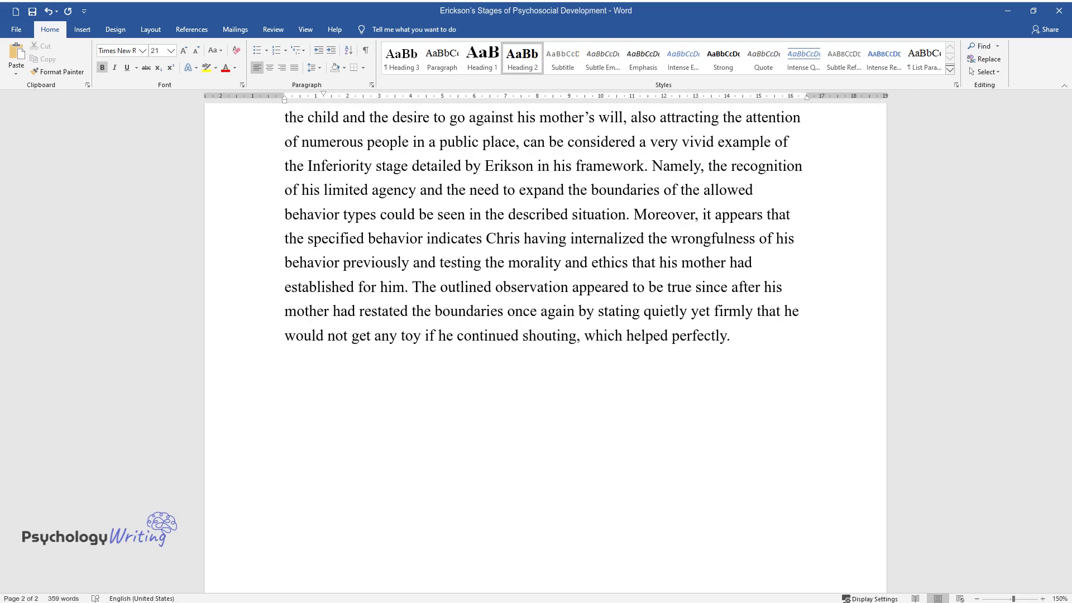
pyautogui.write('Case 2: Identity vs.')
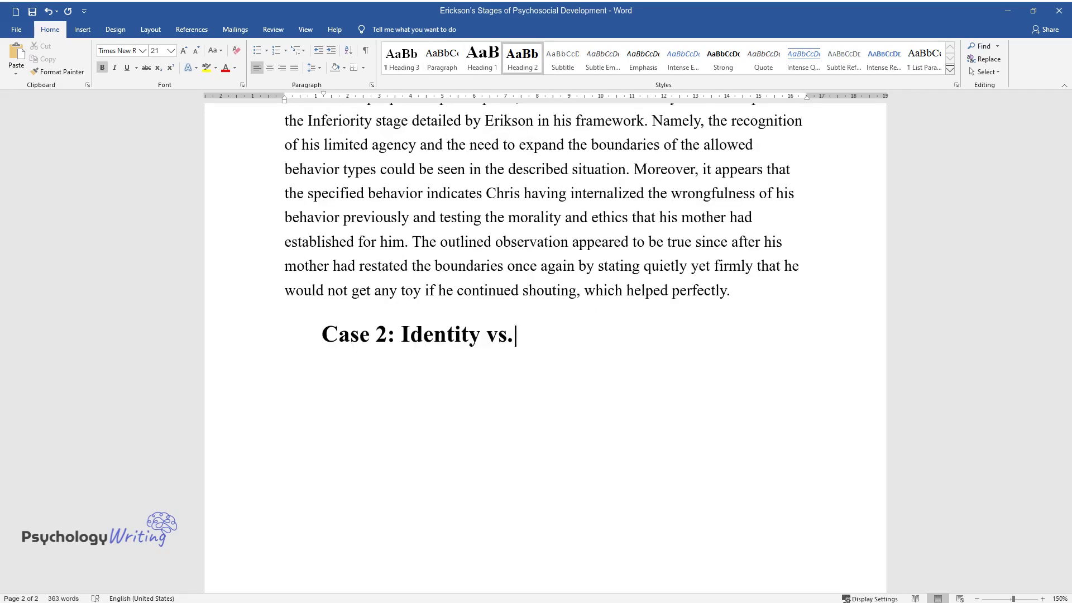
pyautogui.write(' Role Confusion (Fidel')
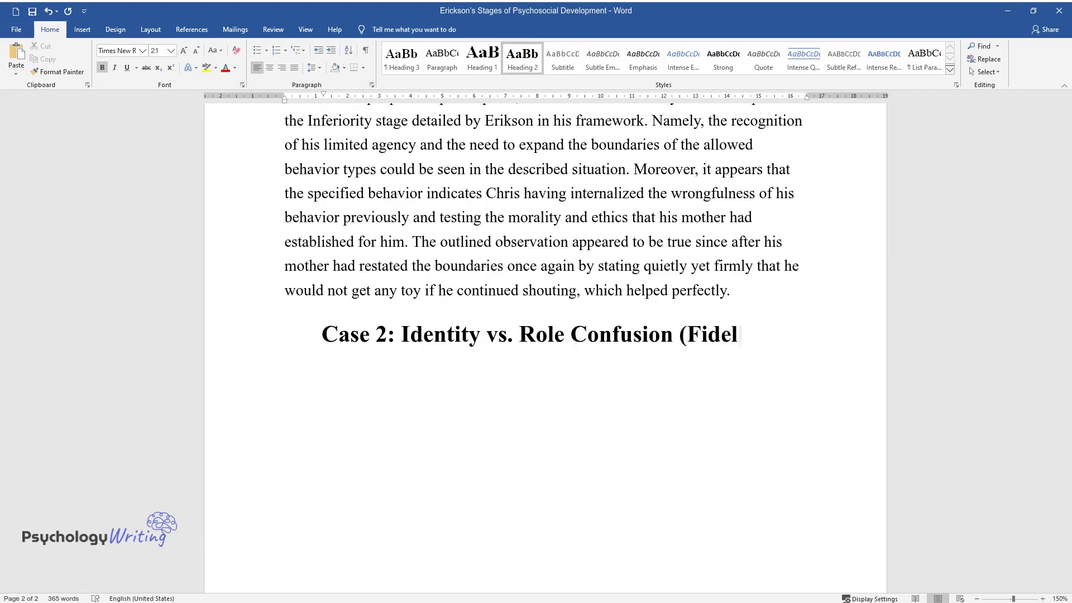
pyautogui.write('ity)')
pyautogui.press('Return')
pyautogui.write('Another p')
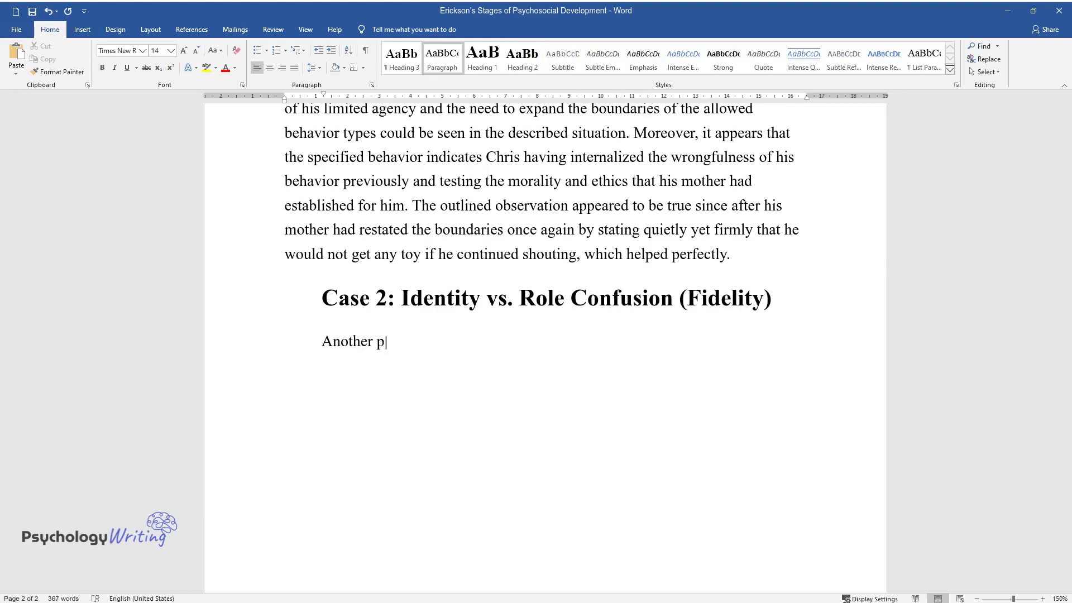
pyautogui.write('eculiar situation observed at the ')
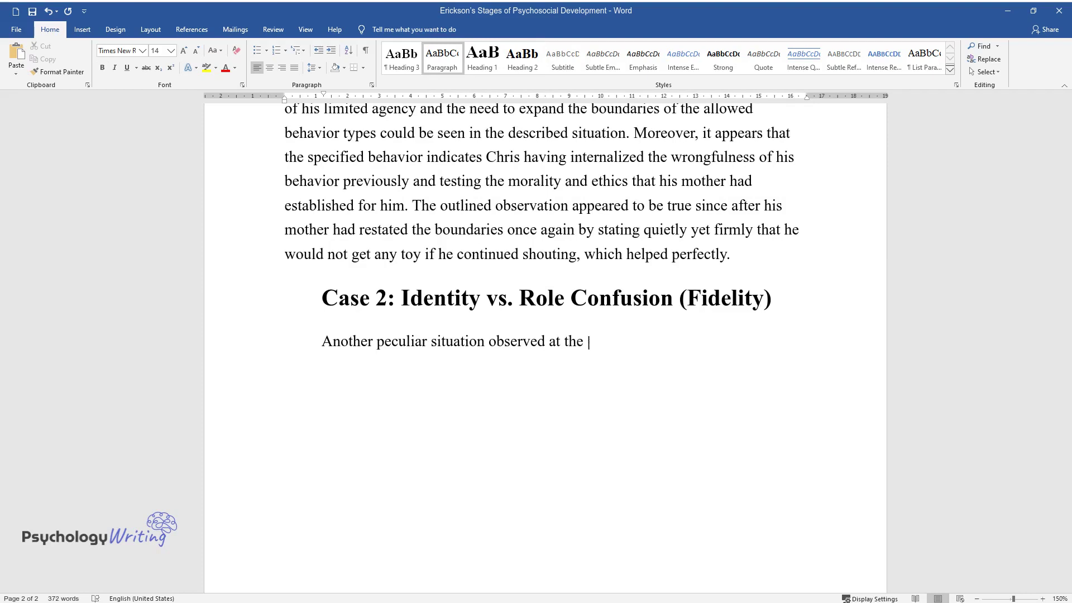
pyautogui.write('said mall involved a group of gir')
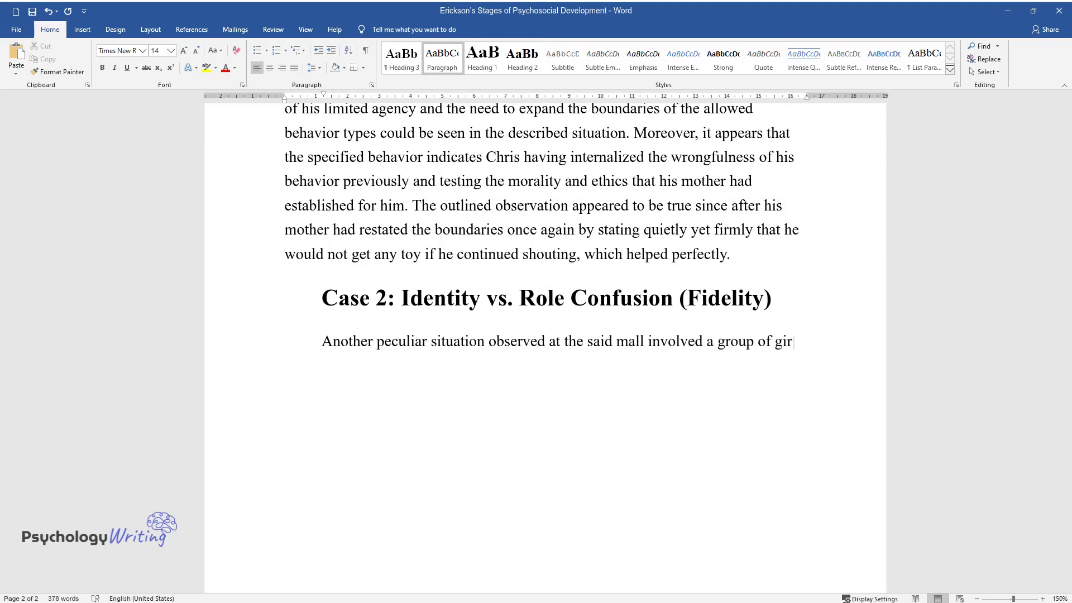
pyautogui.write('ls evidently at the Identi')
pyautogui.write('ty vs. R')
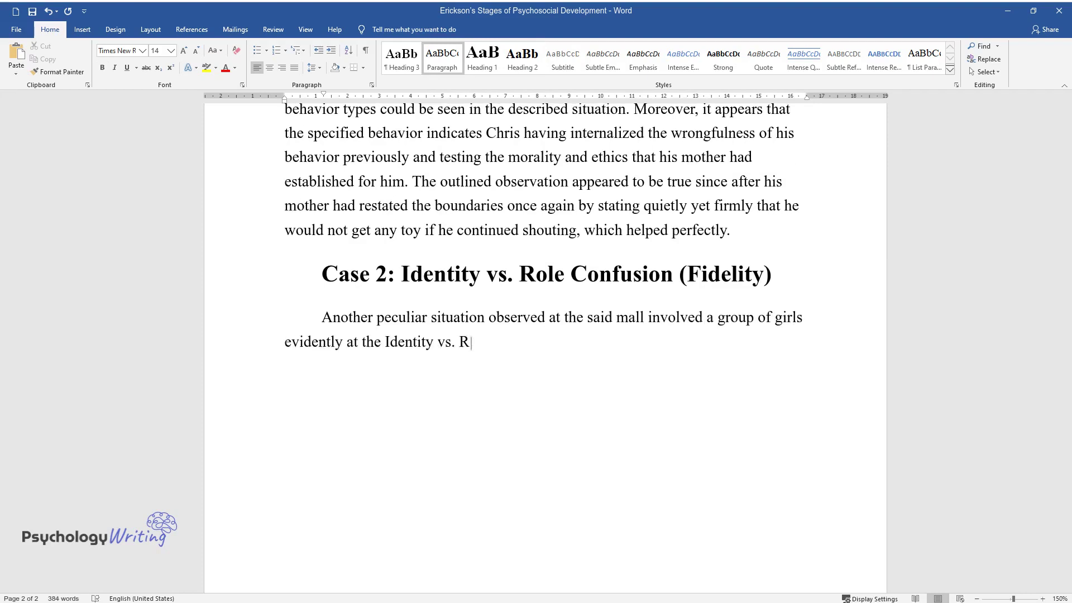
pyautogui.write('ole Confusion (Fidelity) stage of E')
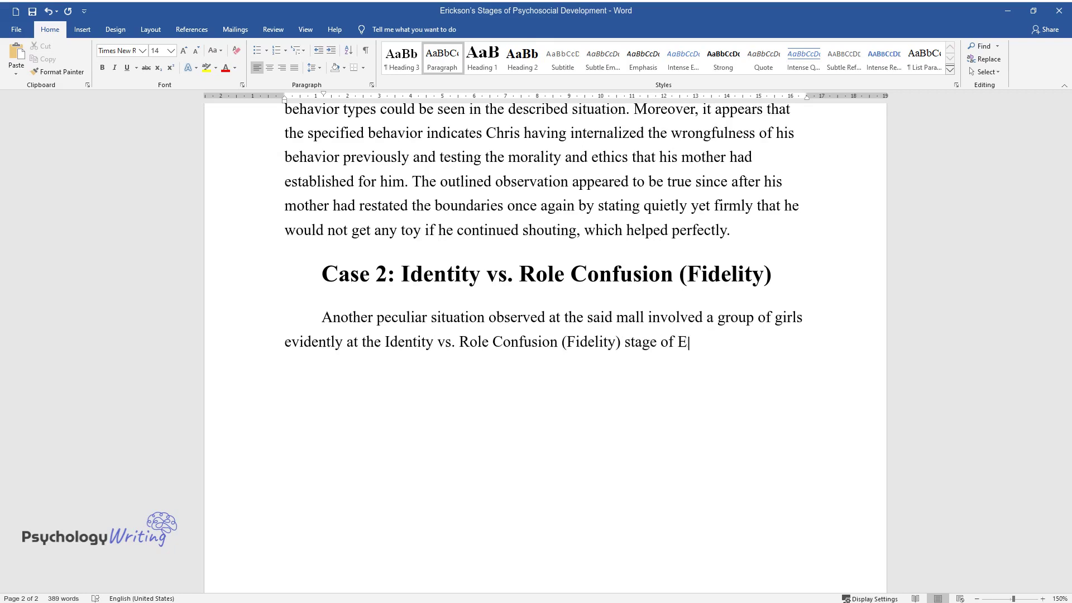
pyautogui.write("rikson's framework. While most of the girl")
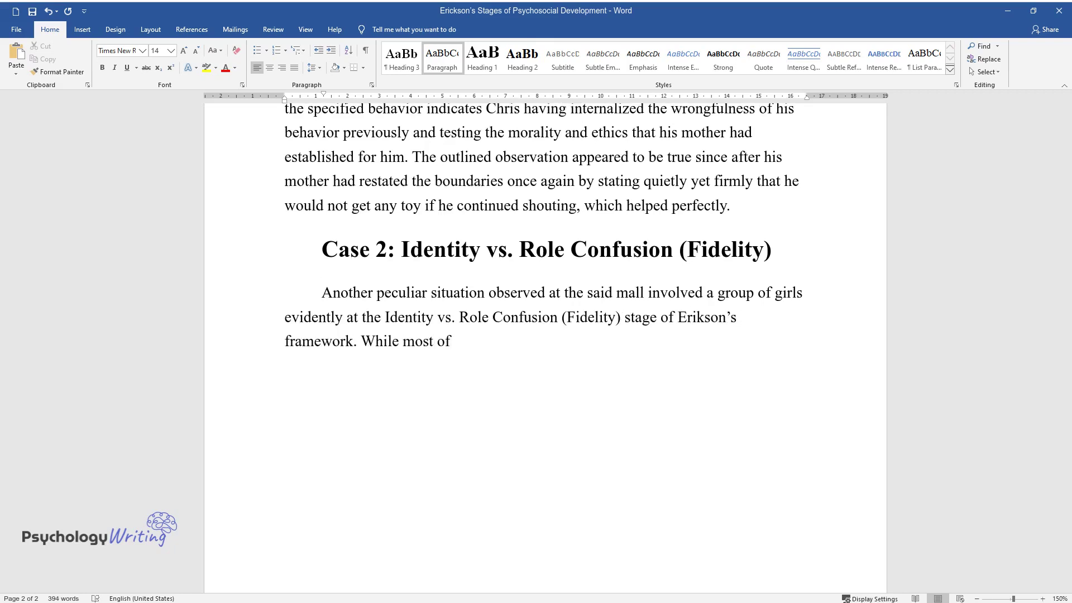
pyautogui.write('s were heavily criticizing')
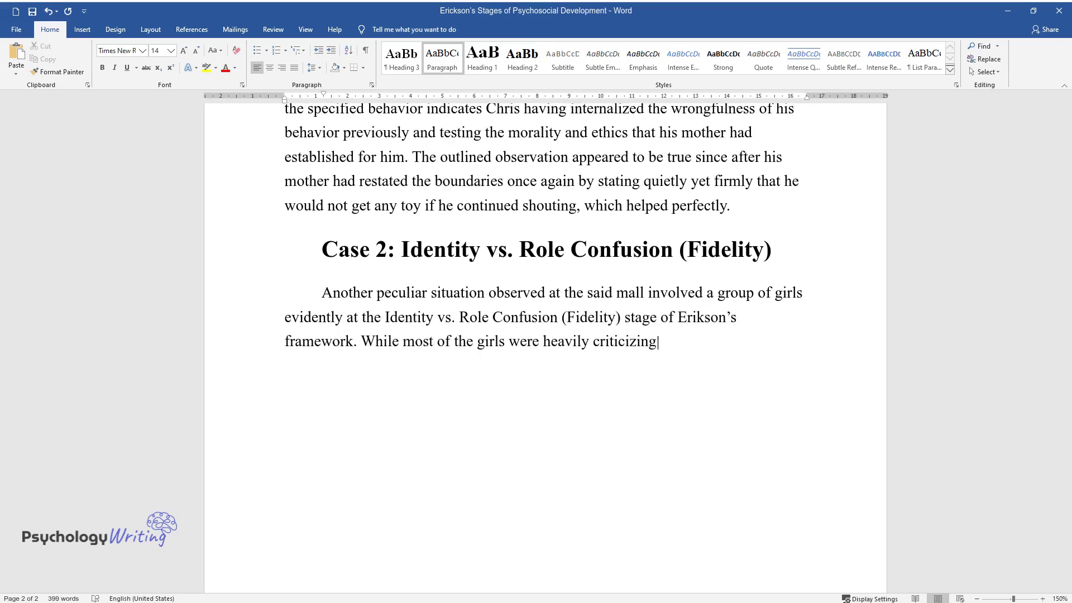
pyautogui.write(' the stereotypically feminine colo')
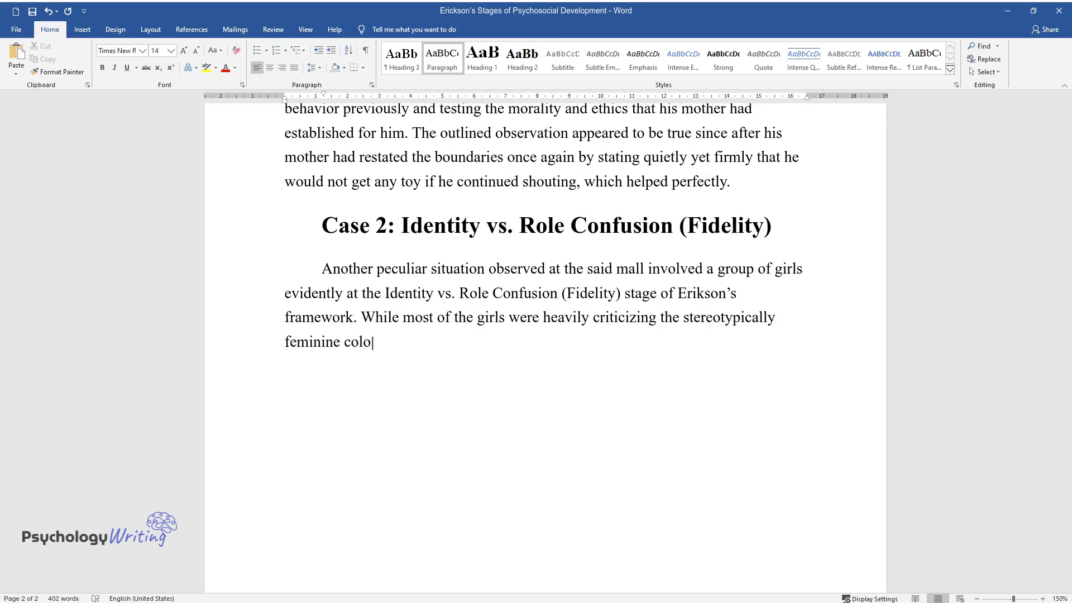
pyautogui.write('rs and makeover items that they s')
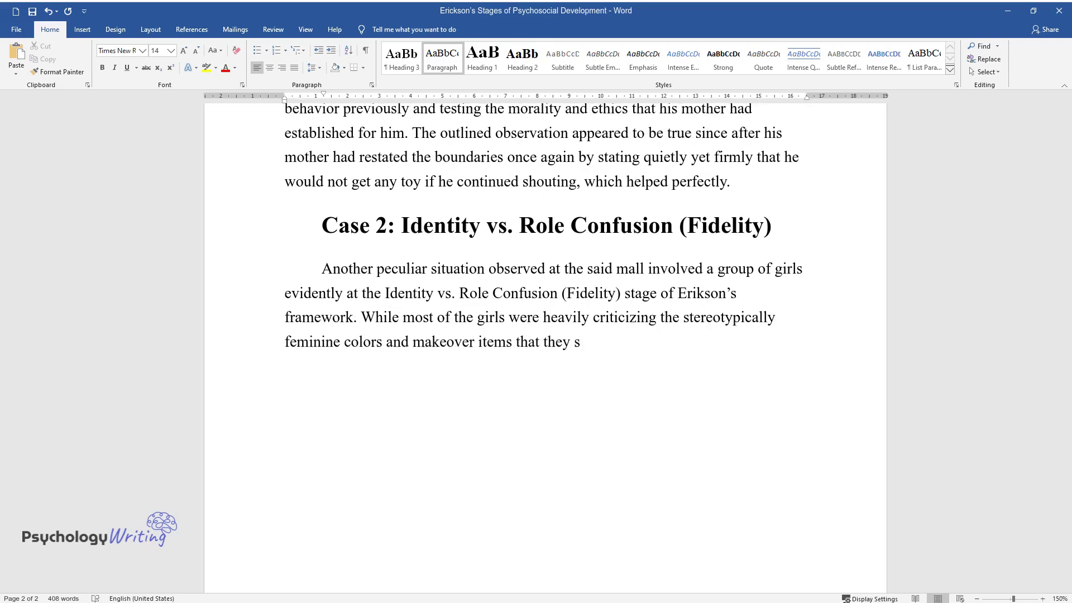
pyautogui.write('aw in the aisle, one of the girls,')
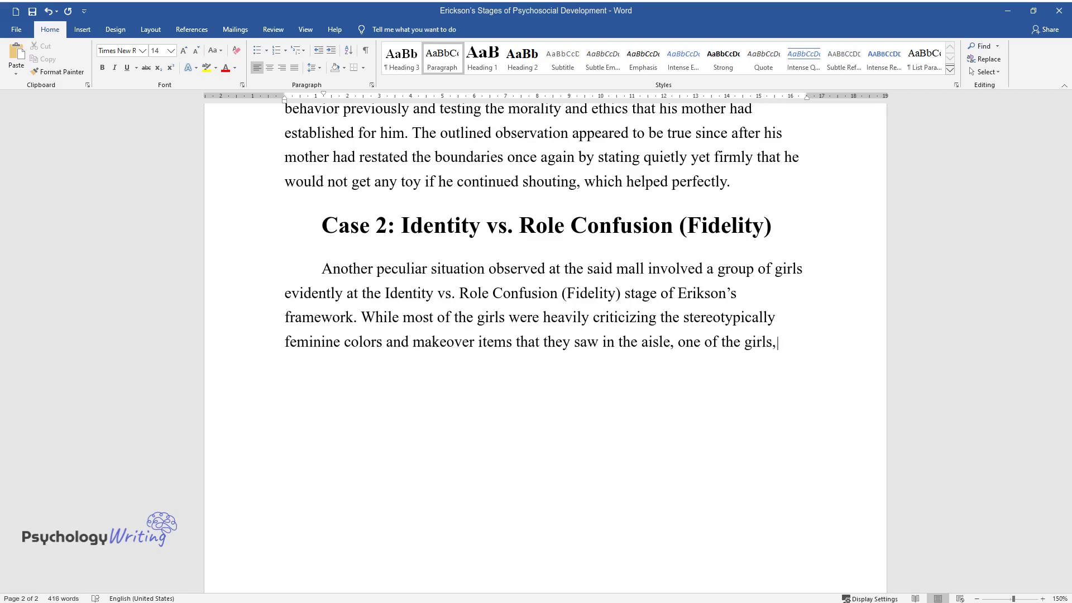
pyautogui.write(' Mary (name changed) appeared to b')
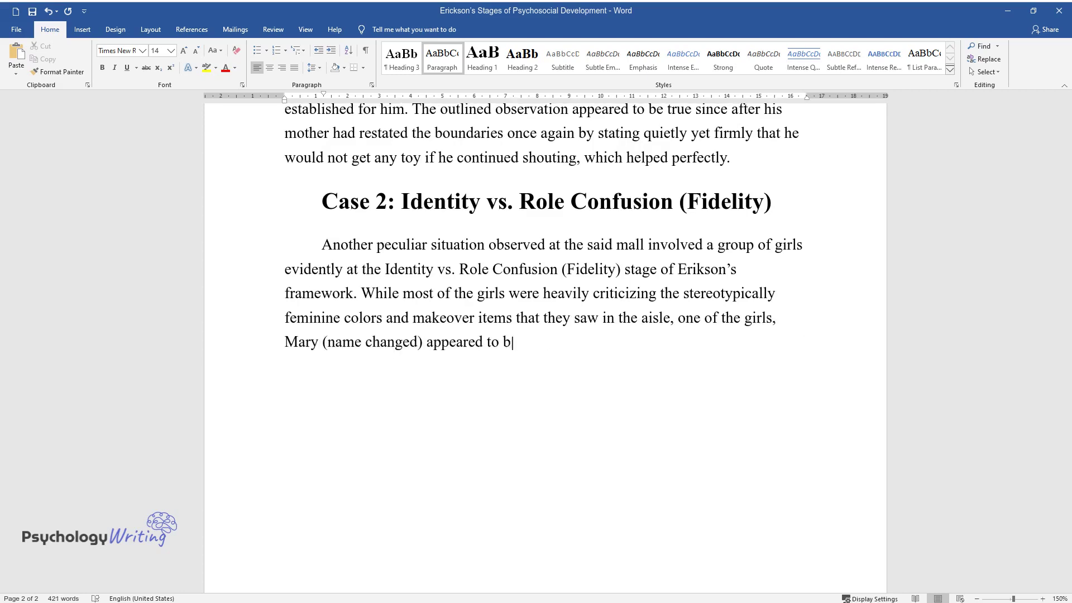
pyautogui.write('e rather nervous, although having')
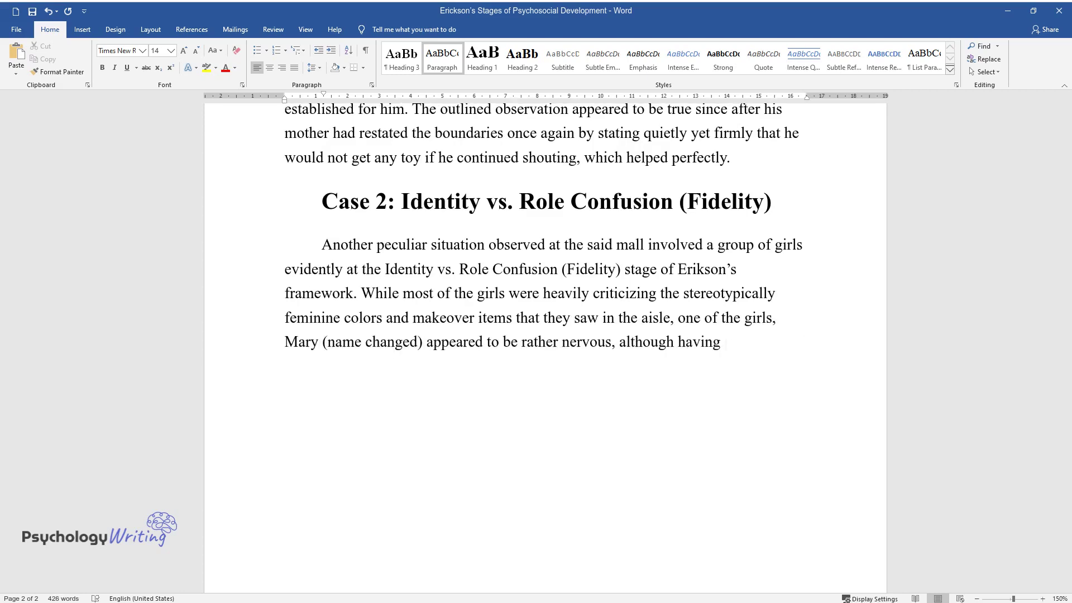
pyautogui.write(' supported her peers several times.')
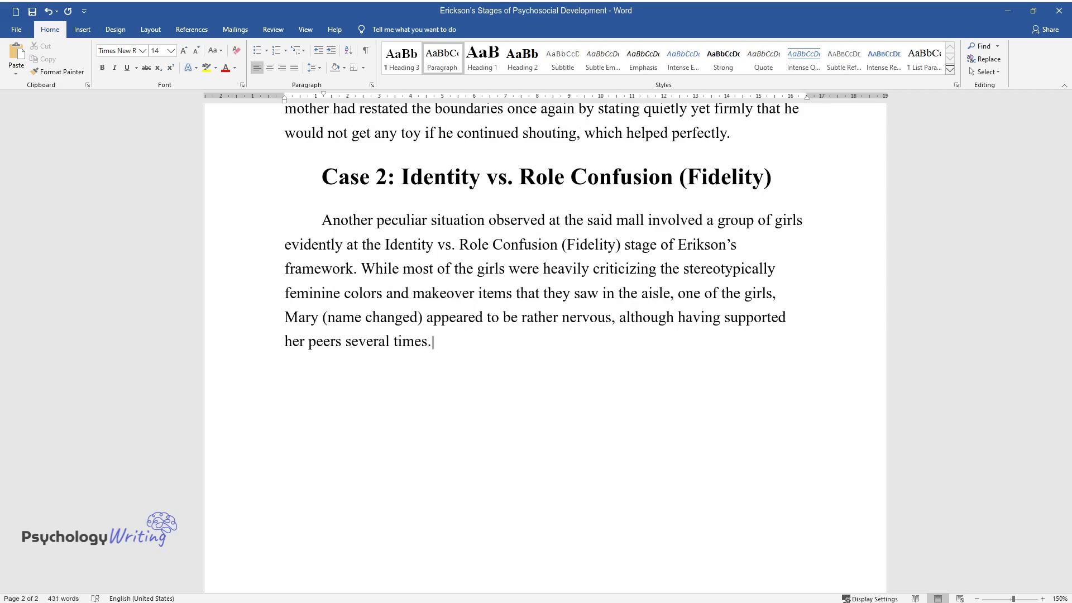
pyautogui.write(' However, after the latter moved t')
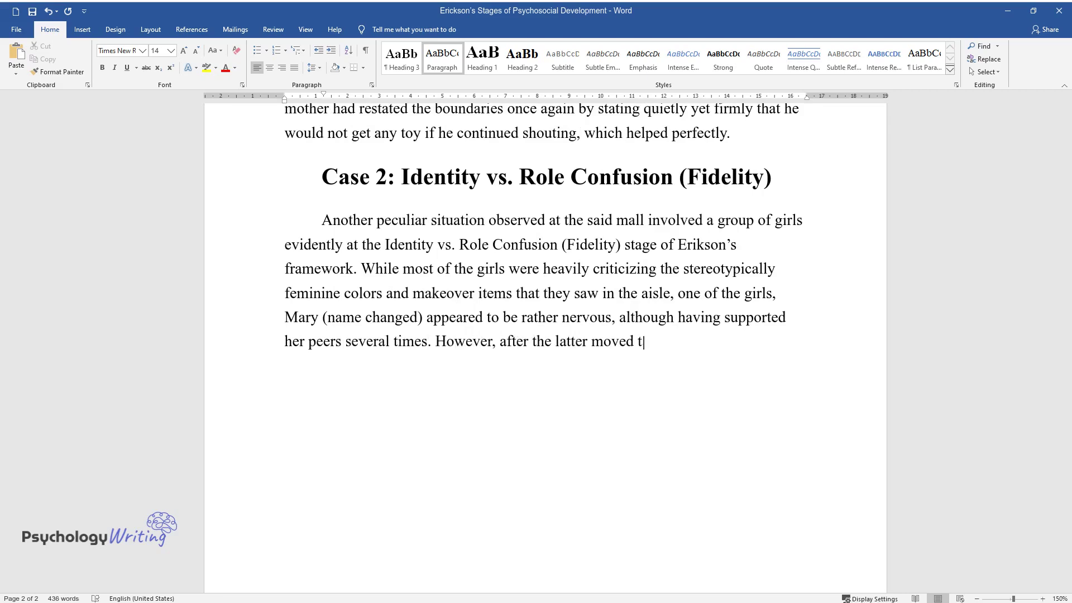
pyautogui.write('o another aisle, she returned to pick a pink nail p')
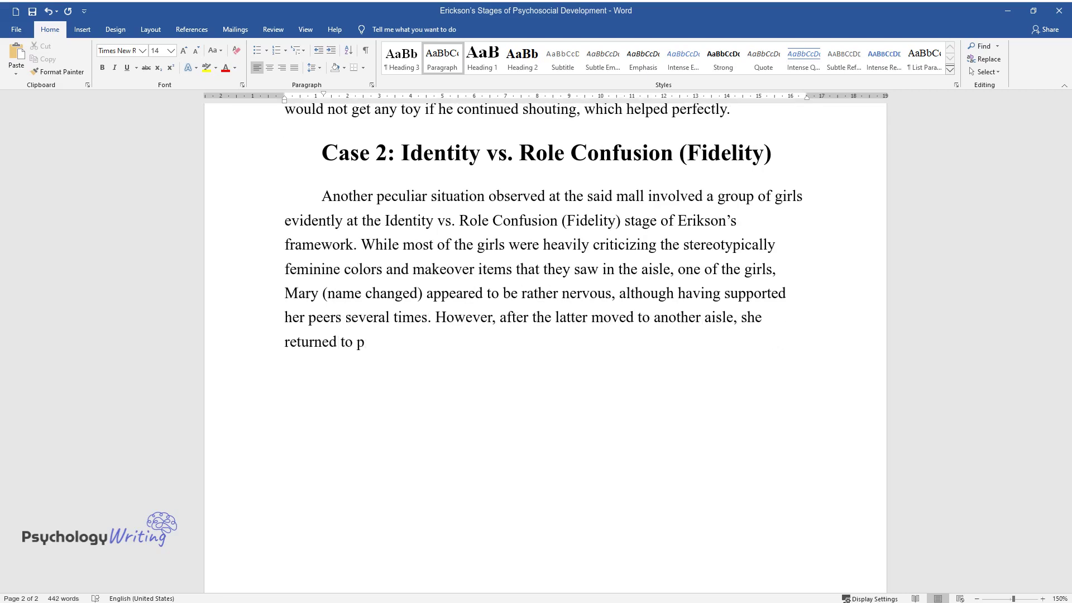
pyautogui.write('olish. The observ')
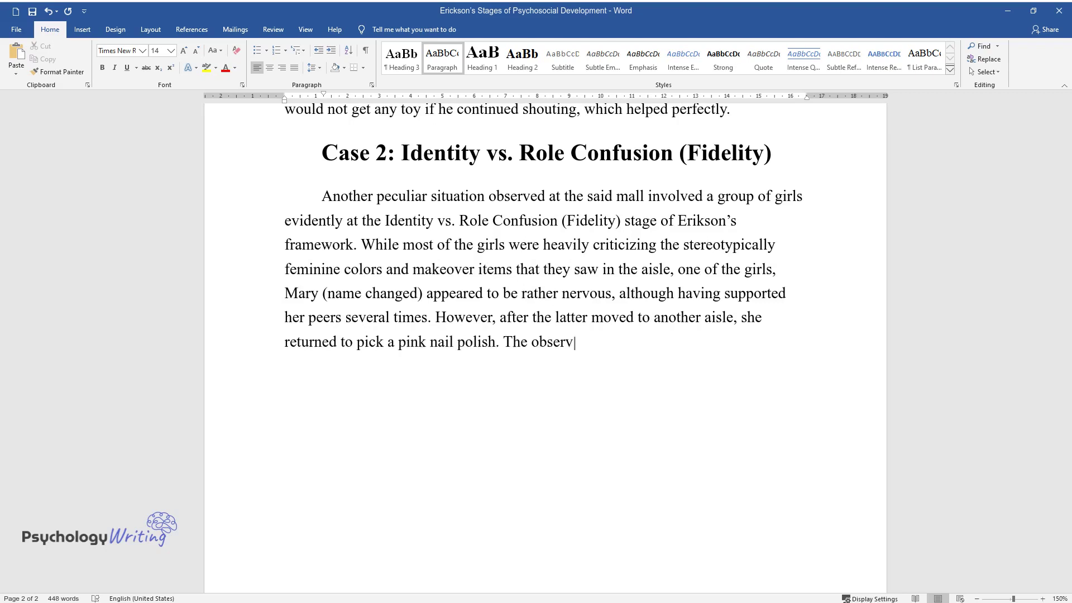
pyautogui.write('ed behavior aligns with the confli')
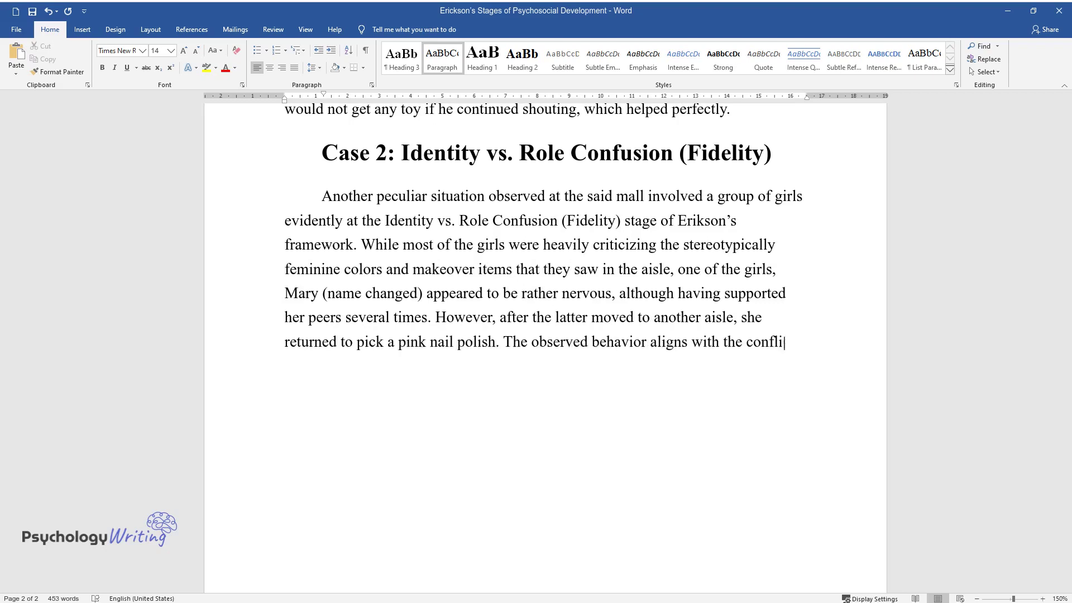
pyautogui.write('ct that a range of teenagers exper')
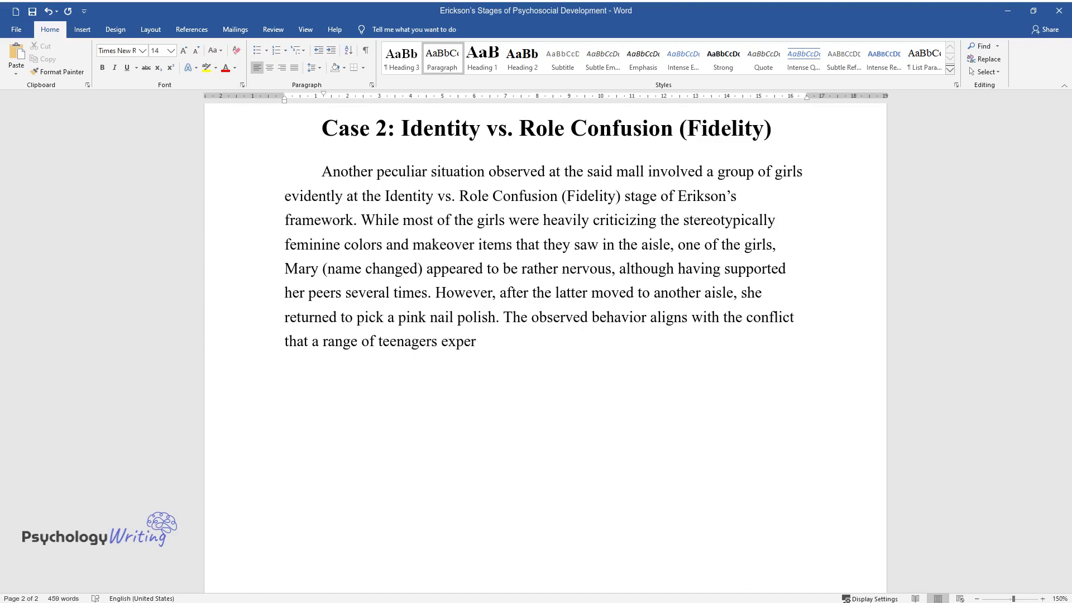
pyautogui.write('ience when undergoing the Identit')
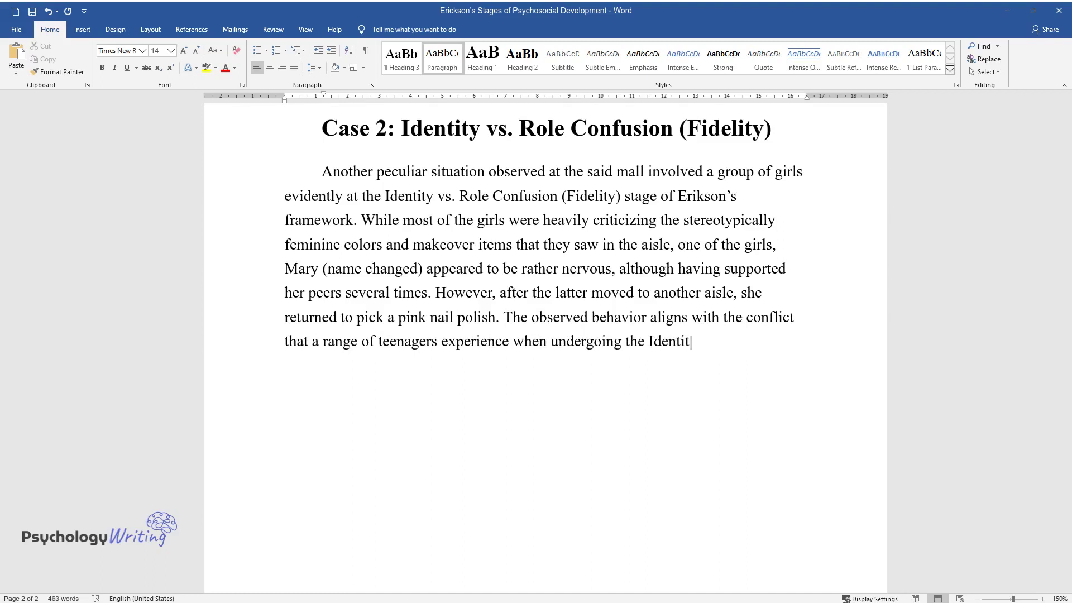
# Step: Finish the Case 2 paragraph on societal expectations and add a 'Conclusion' heading below it
pyautogui.write('le Confusion (Fide')
pyautogui.write('lity) st')
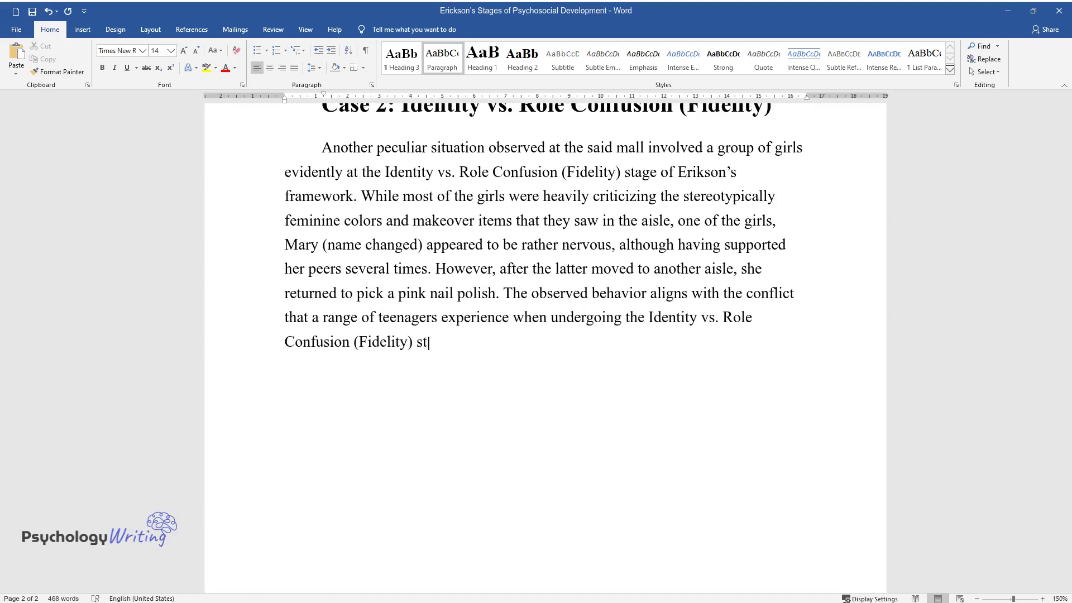
pyautogui.write('age. Namely, the current societal ')
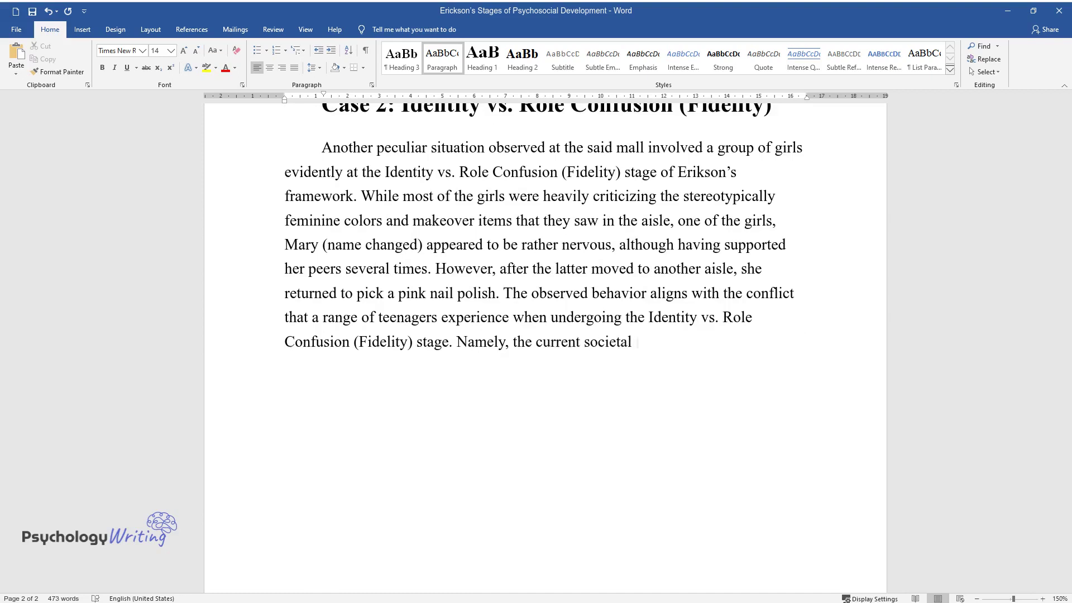
pyautogui.write('expectations, while promoting posi')
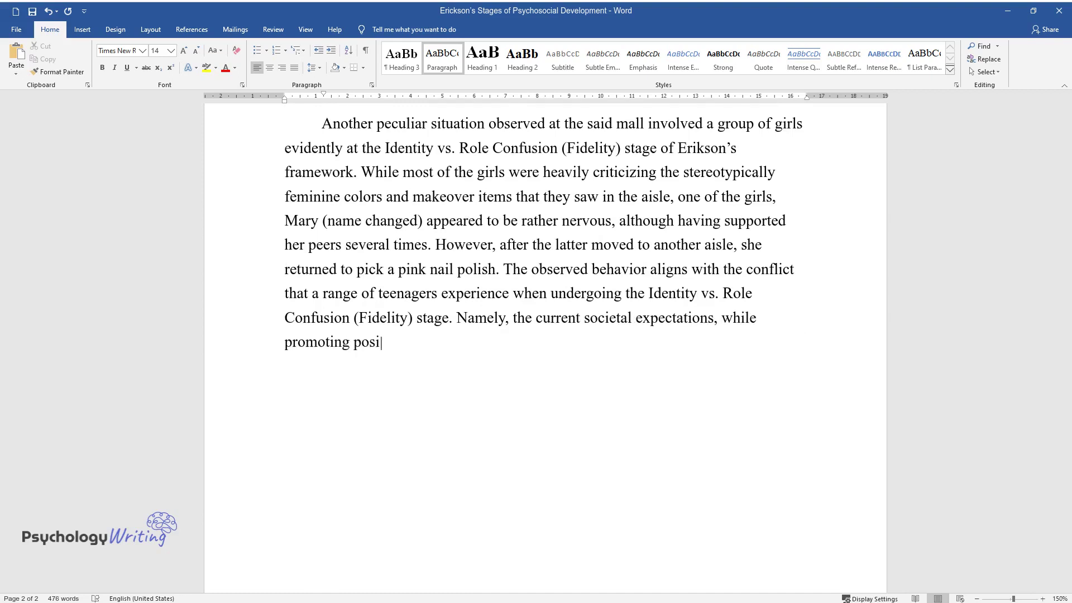
pyautogui.write('tive role models for women, may le')
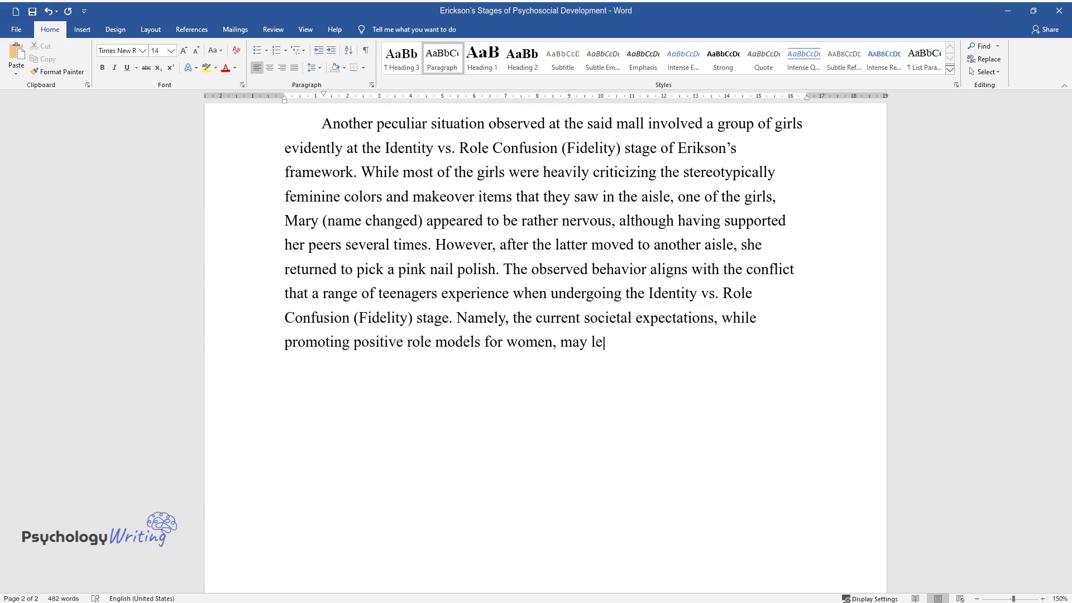
pyautogui.write('ad to shaming those that are incli')
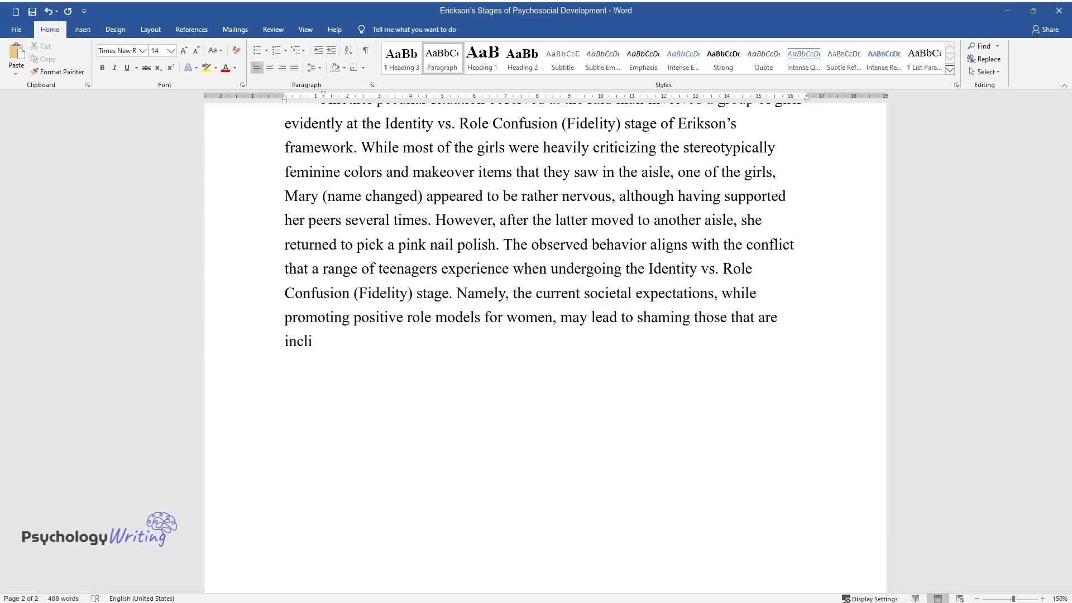
pyautogui.write('ned to embrace a more traditionall')
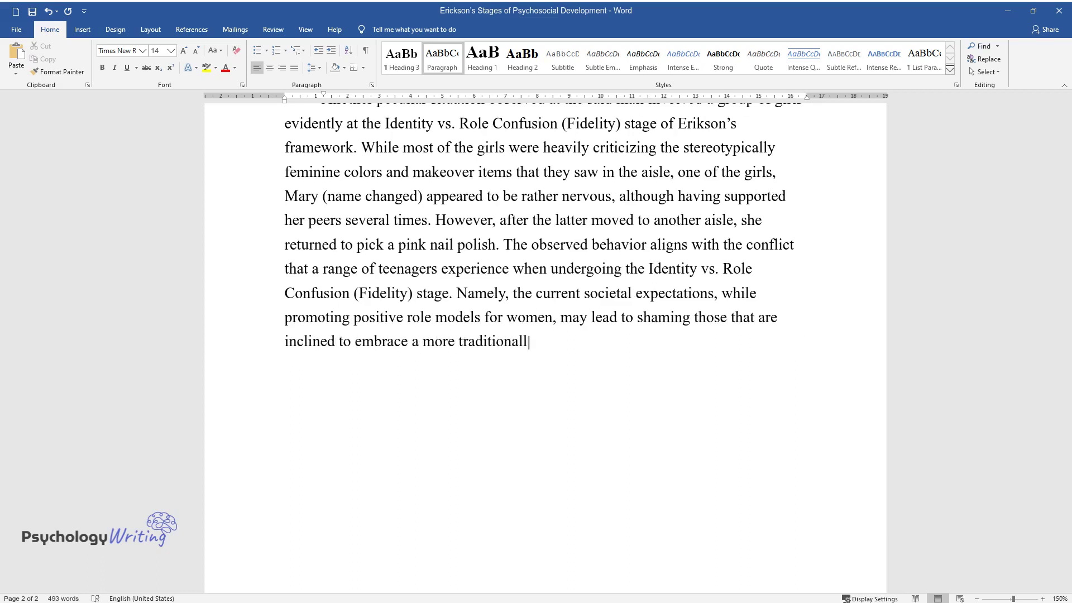
pyautogui.write('y feminine look. Thus, with her id')
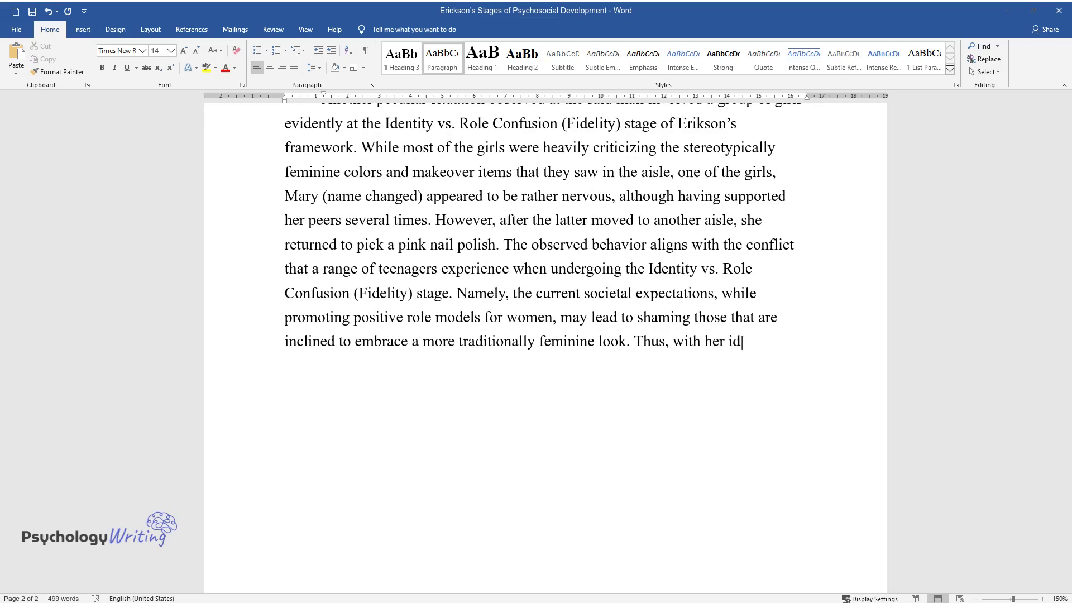
pyautogui.write('entity only gradually tak')
pyautogui.write('ing its s')
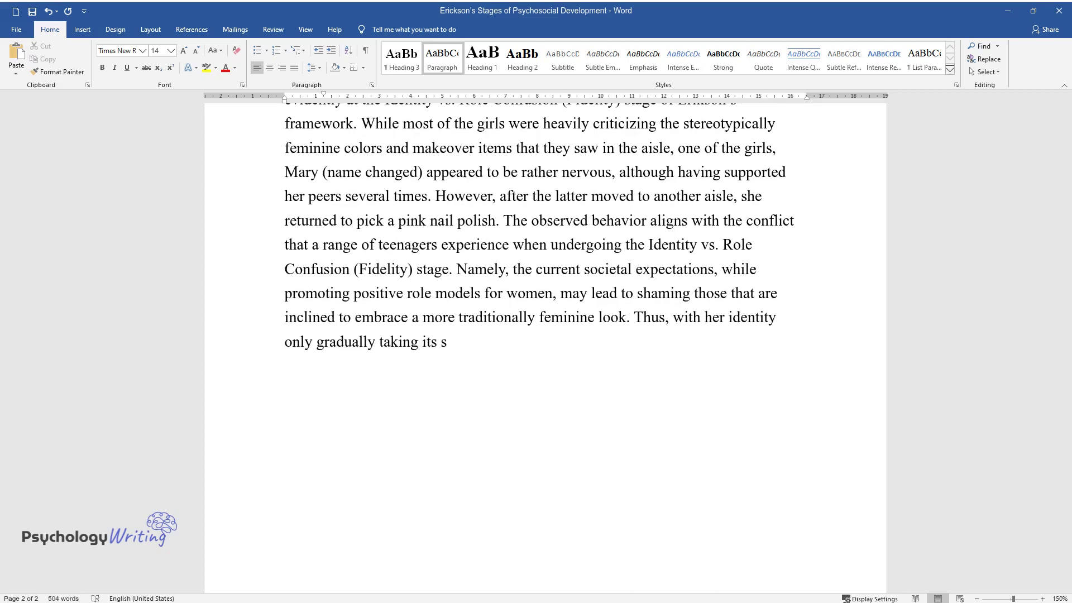
pyautogui.write('hape, Mary was trying to consider ')
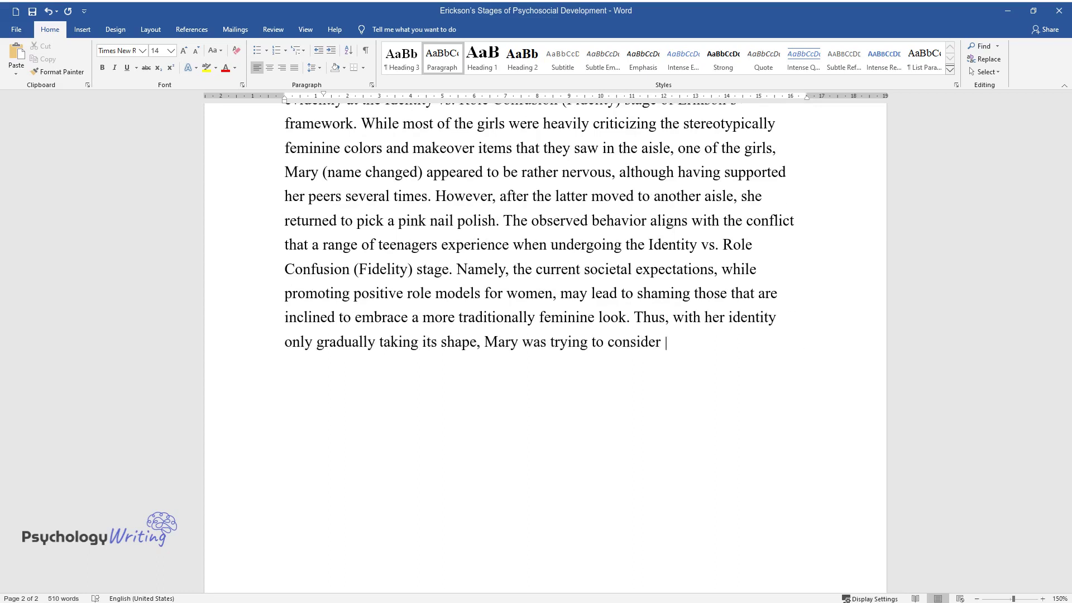
pyautogui.write('different options, including those')
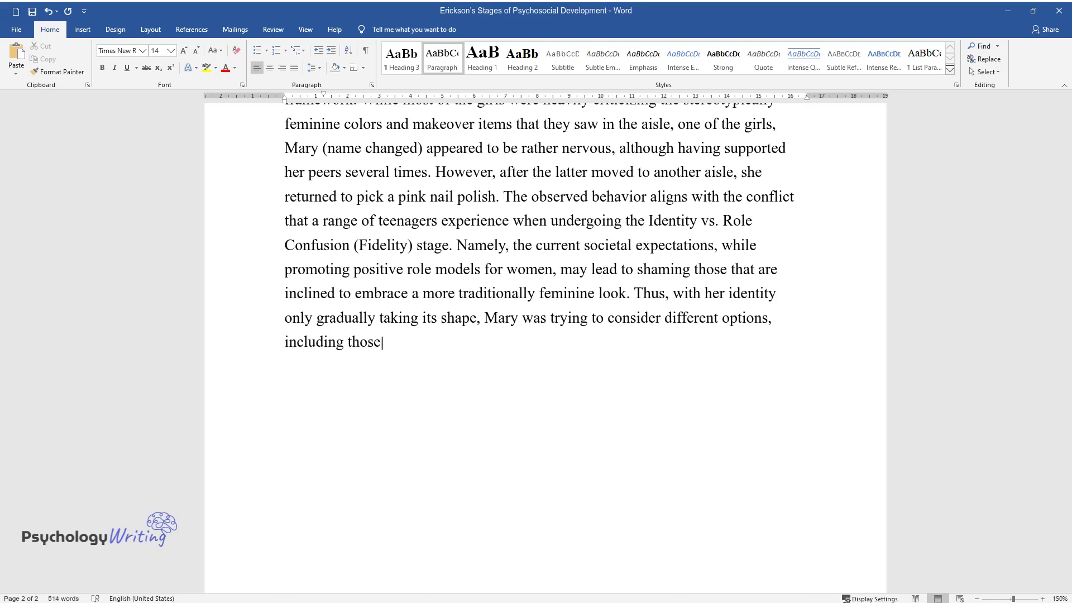
pyautogui.write(' that emphasized femininity as it')
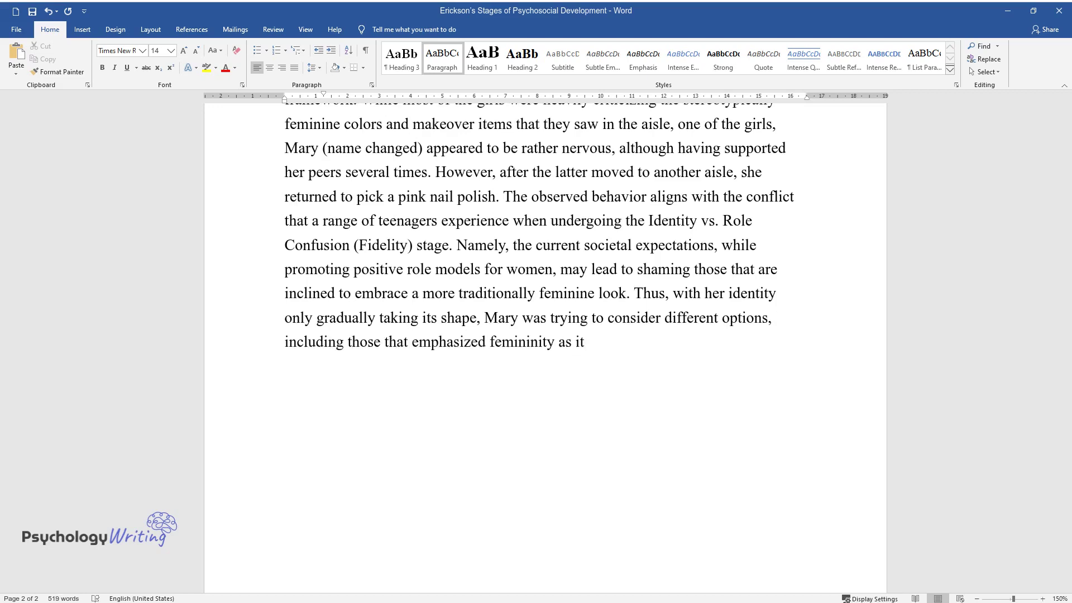
pyautogui.write(' is traditionally perceived, yet w')
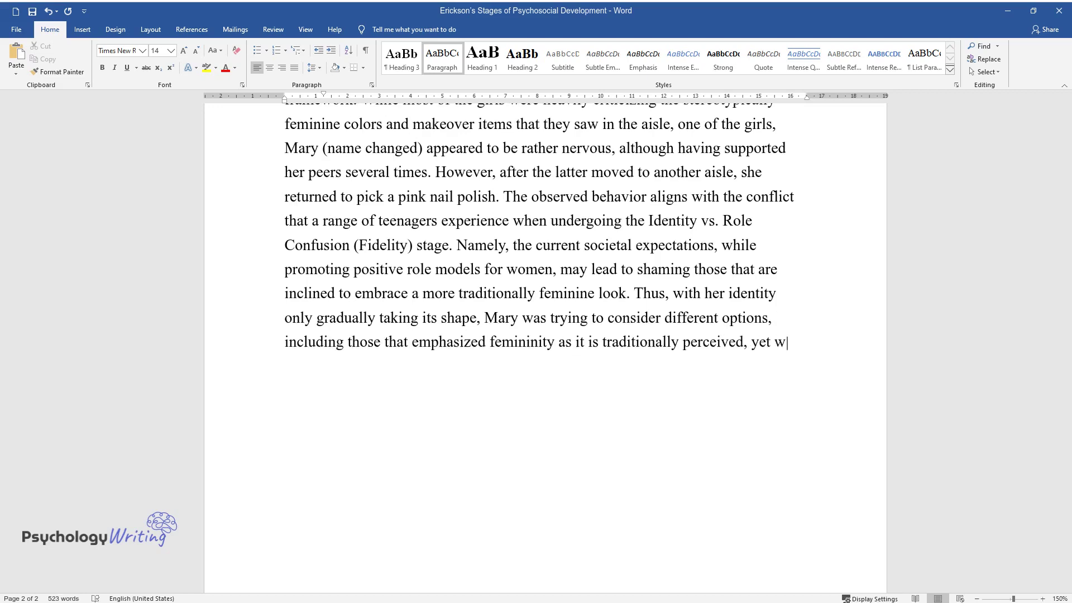
pyautogui.write("as afraid of her peers' response.")
pyautogui.press('Return')
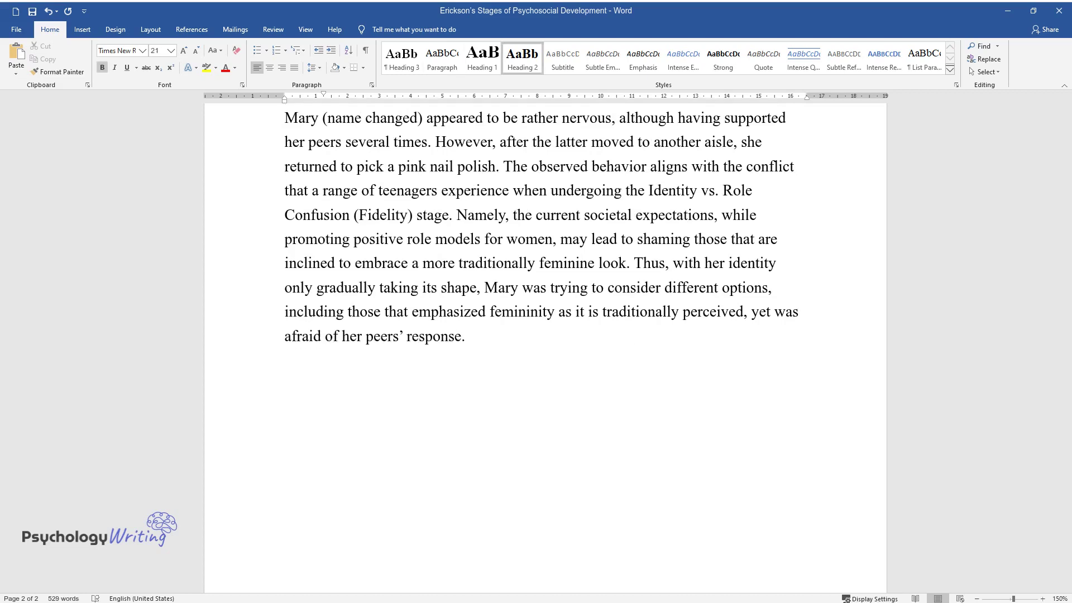
pyautogui.write('Conclusion')
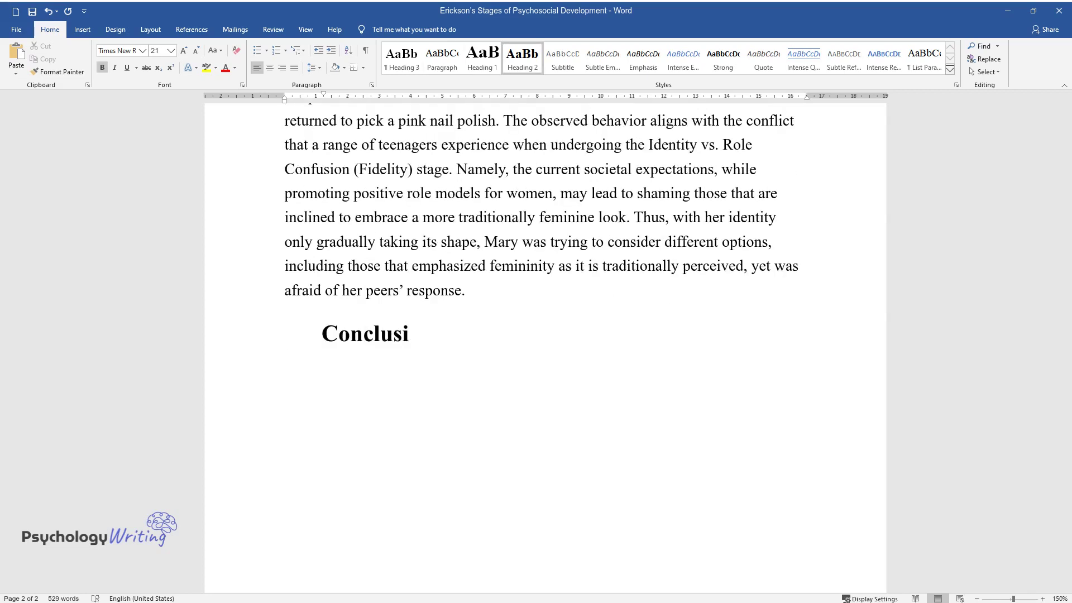
pyautogui.press('Return')
# Step: Type the Conclusion paragraph beginning 'By analyzing the changes that people undergo at different stages'
pyautogui.write('By analyz')
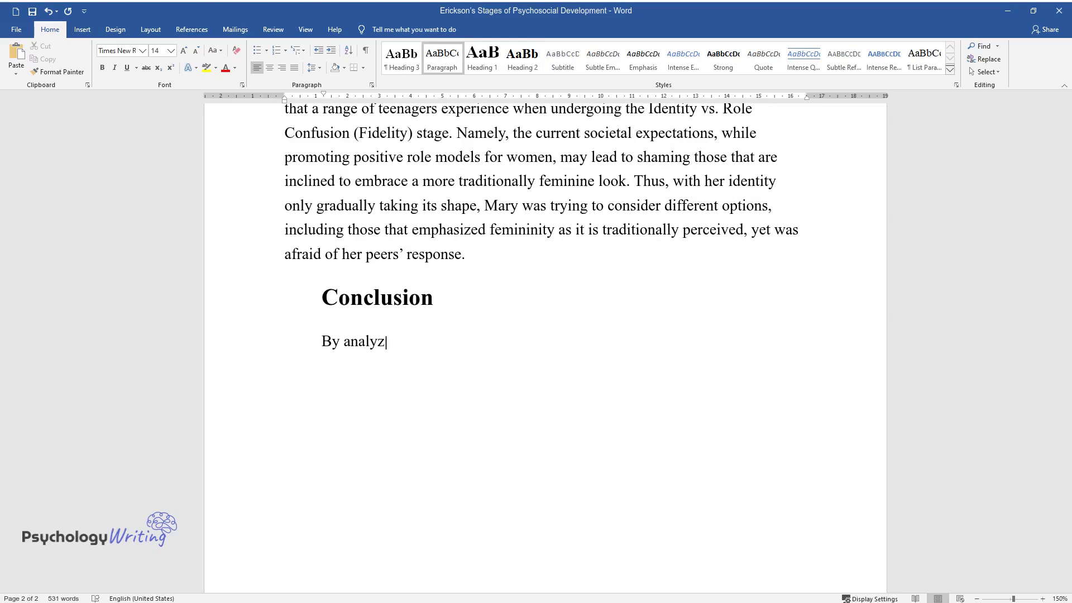
pyautogui.write('ing the changes that people undergo ')
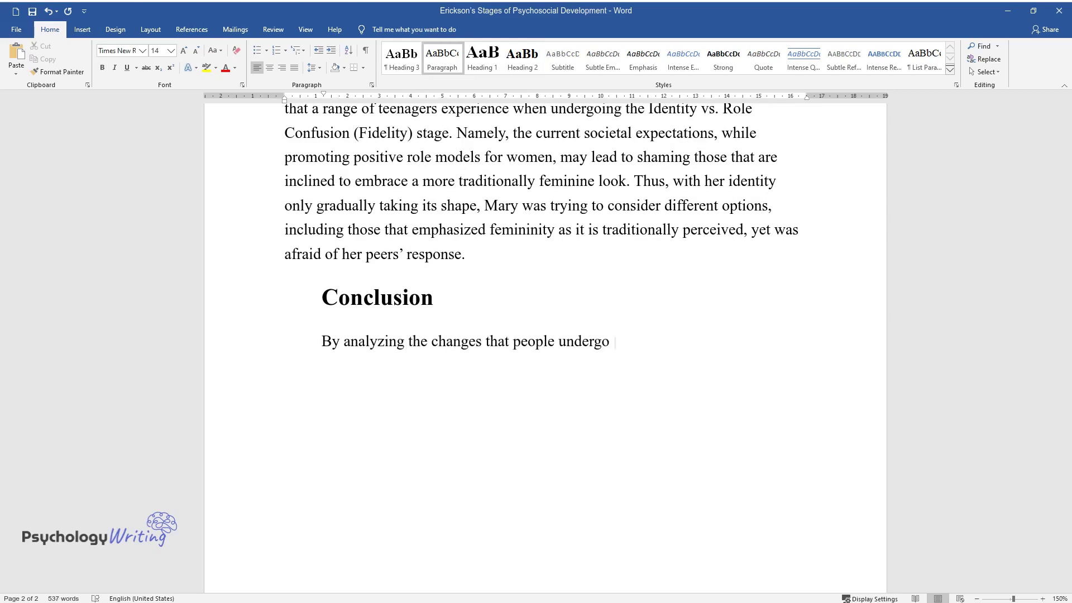
pyautogui.write('at different stages of their develo')
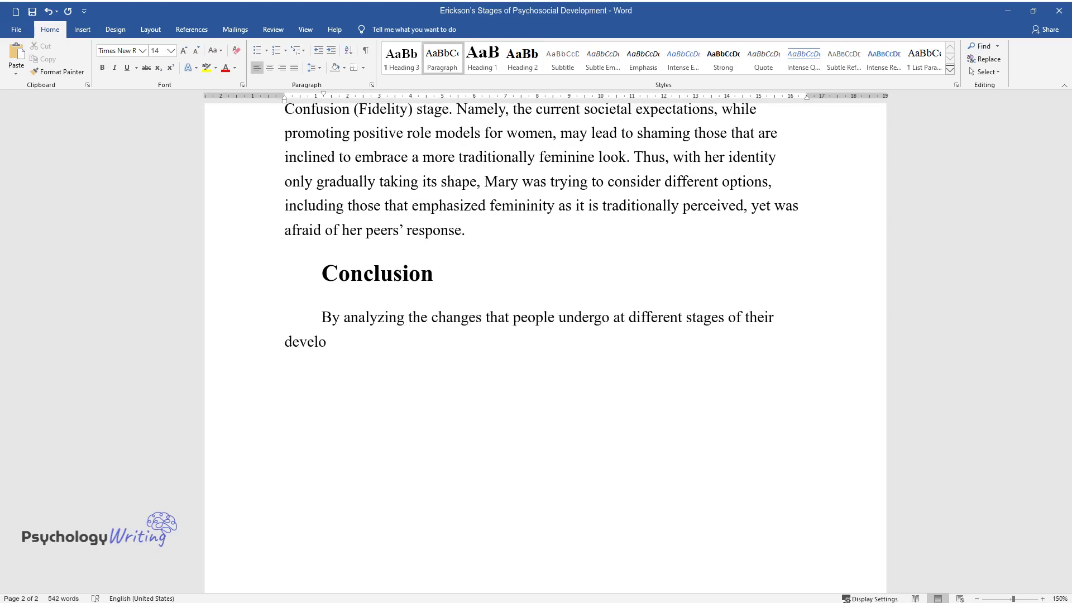
pyautogui.write('pment, one will be able to encompas')
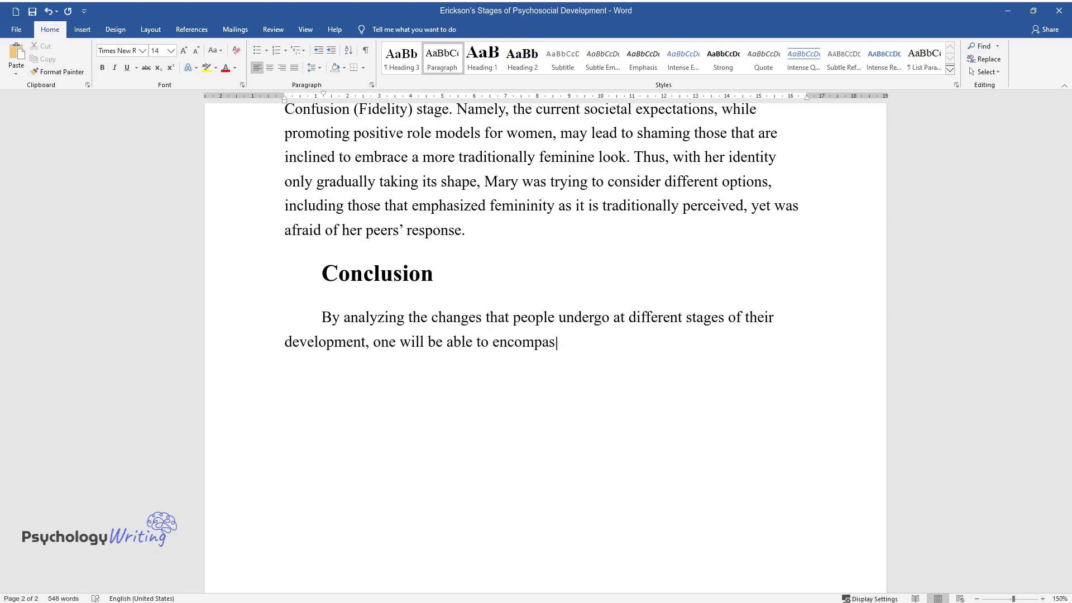
pyautogui.write('s various sociocultural factors shapi')
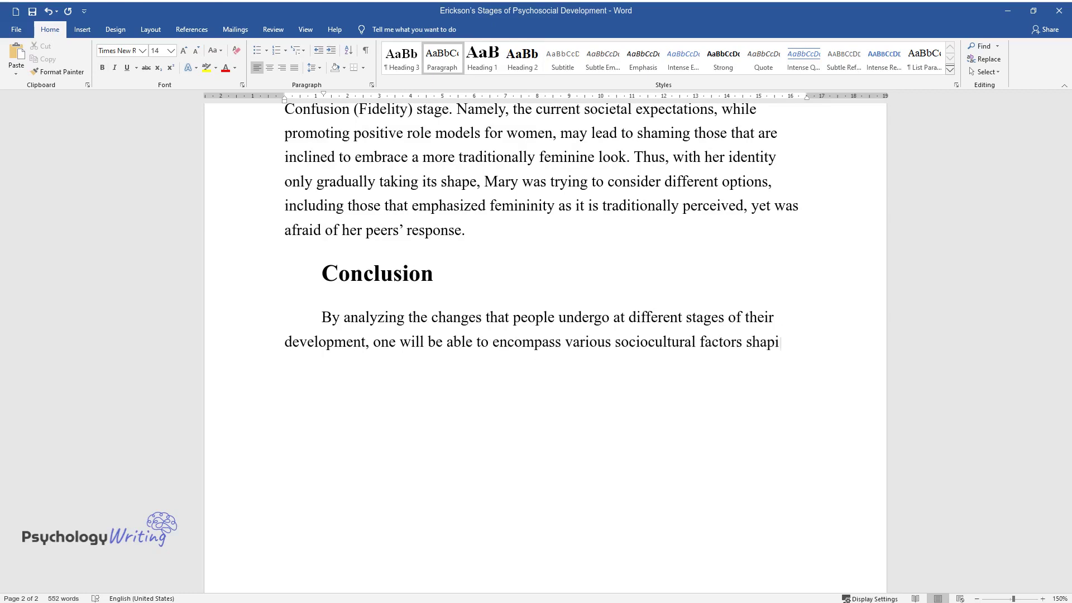
pyautogui.write('ng their identity. As a result, as ')
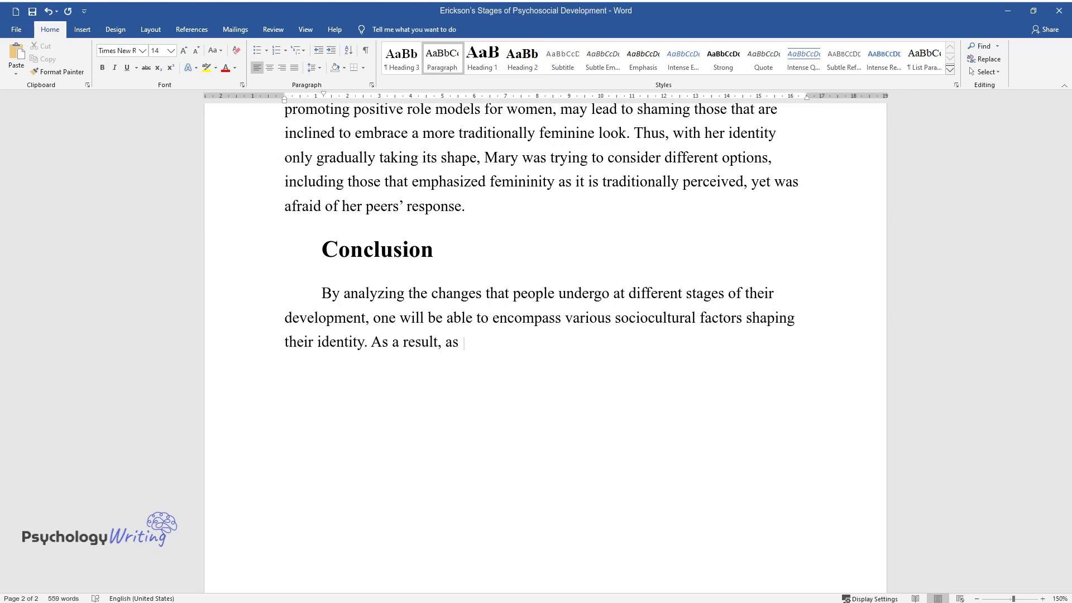
pyautogui.write('a social worker, one will be able to')
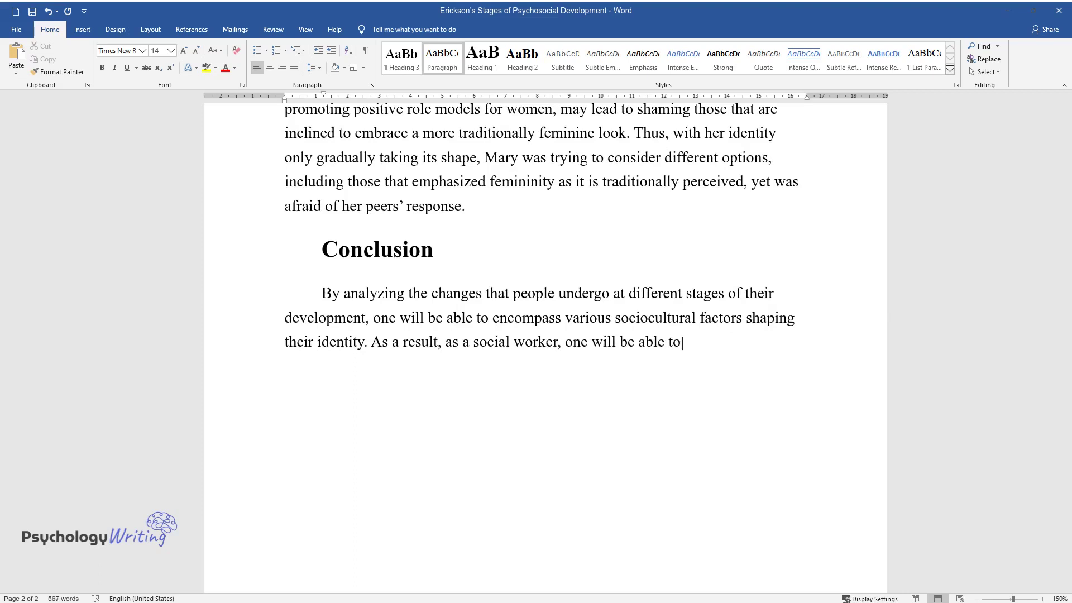
pyautogui.write(' decipher the issues that may have o')
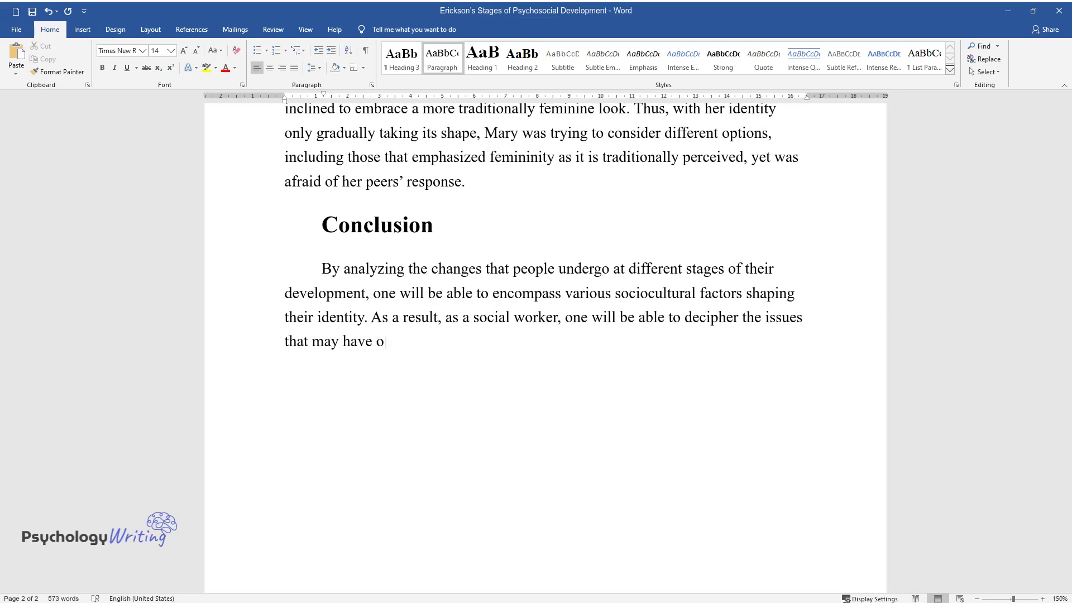
pyautogui.write('ccurred at the specified stages, as ')
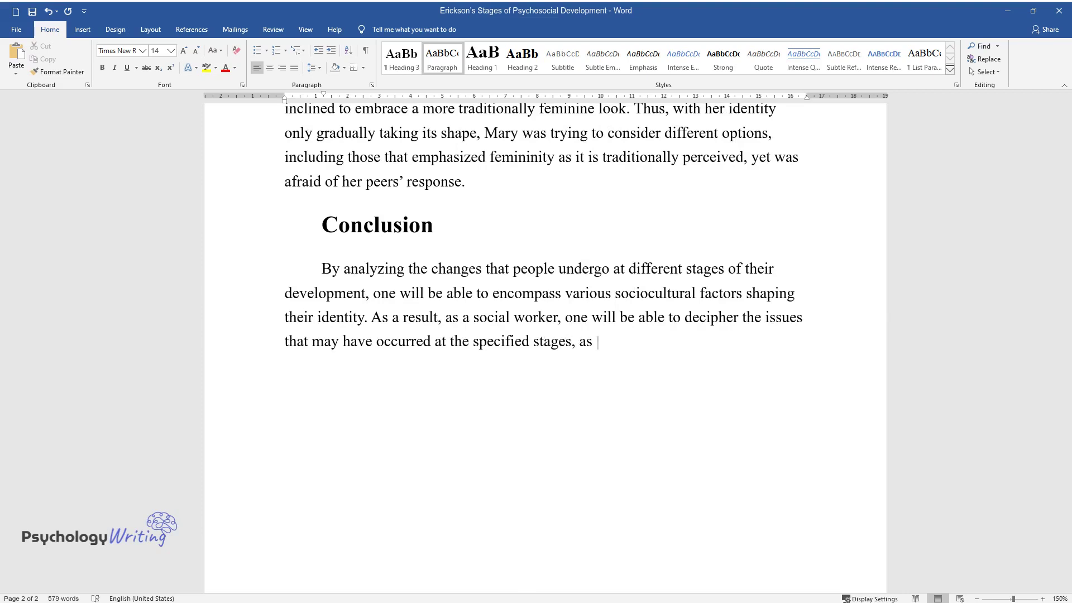
pyautogui.write('well as locate the events that may ')
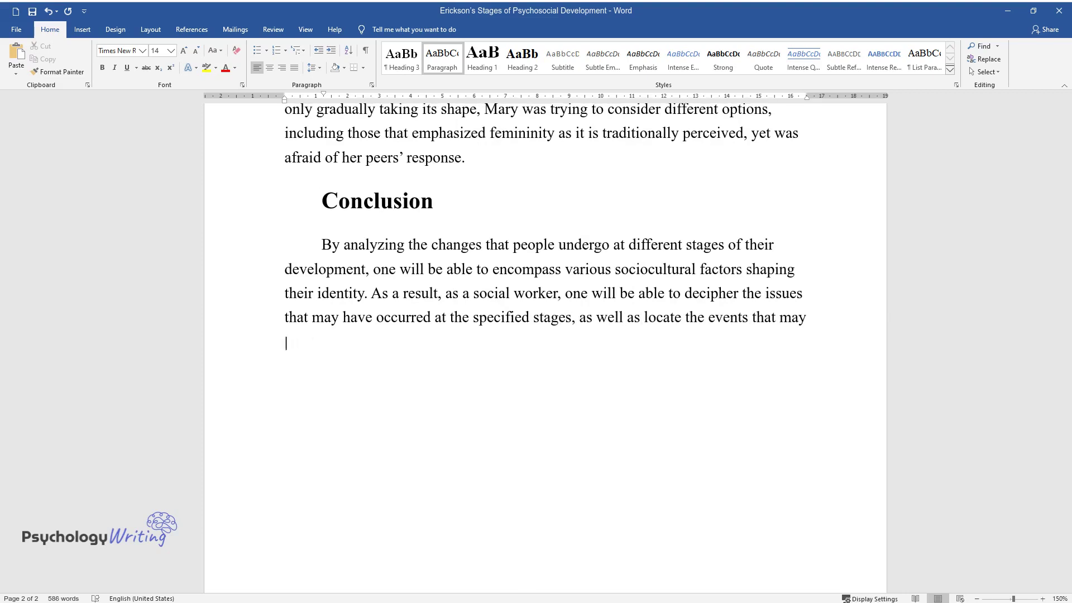
pyautogui.write('have caused the problem. Specificall')
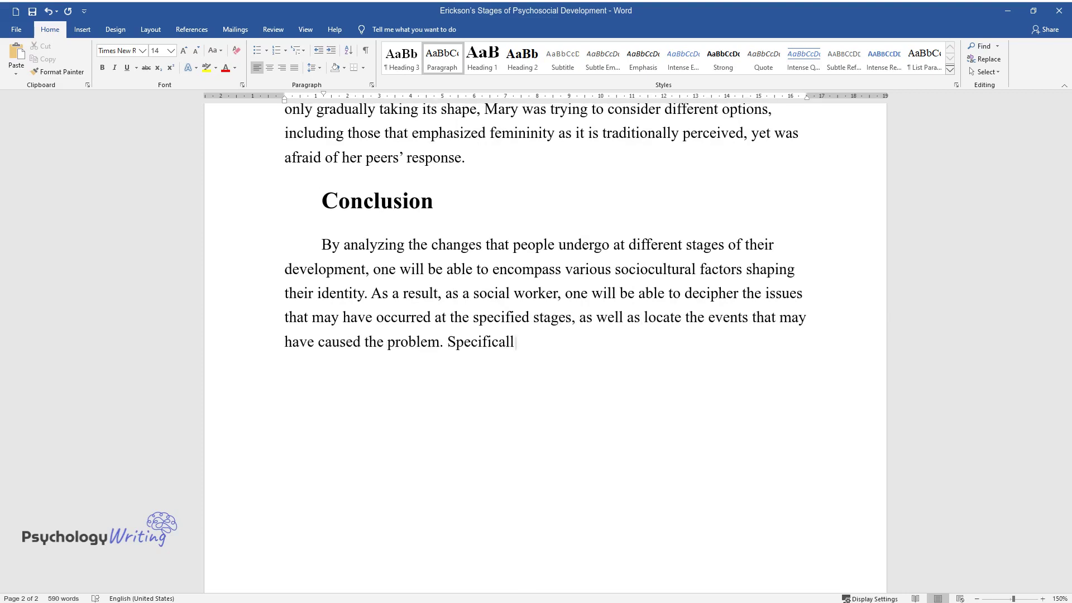
pyautogui.write('y, an observation performed at a loc')
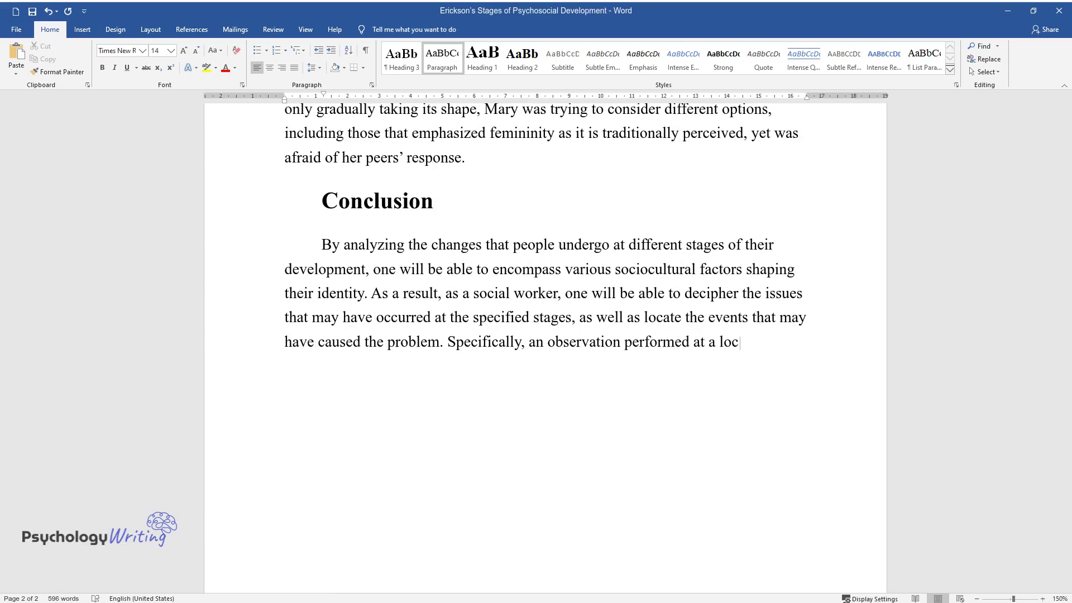
pyautogui.write('al mall has indicated that children')
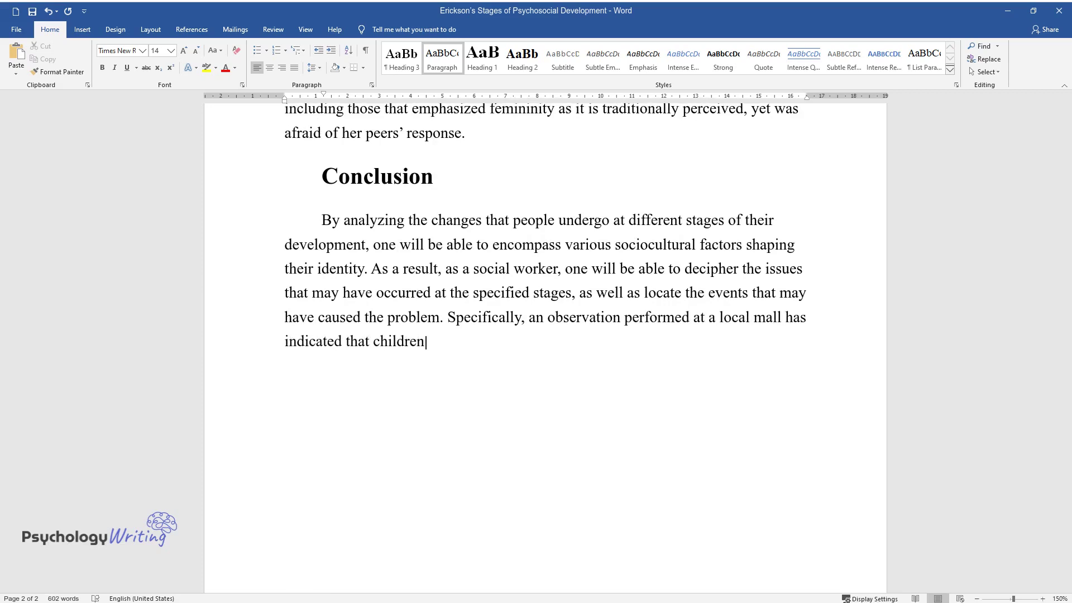
pyautogui.write(' at the Inferiority (Competency) sta')
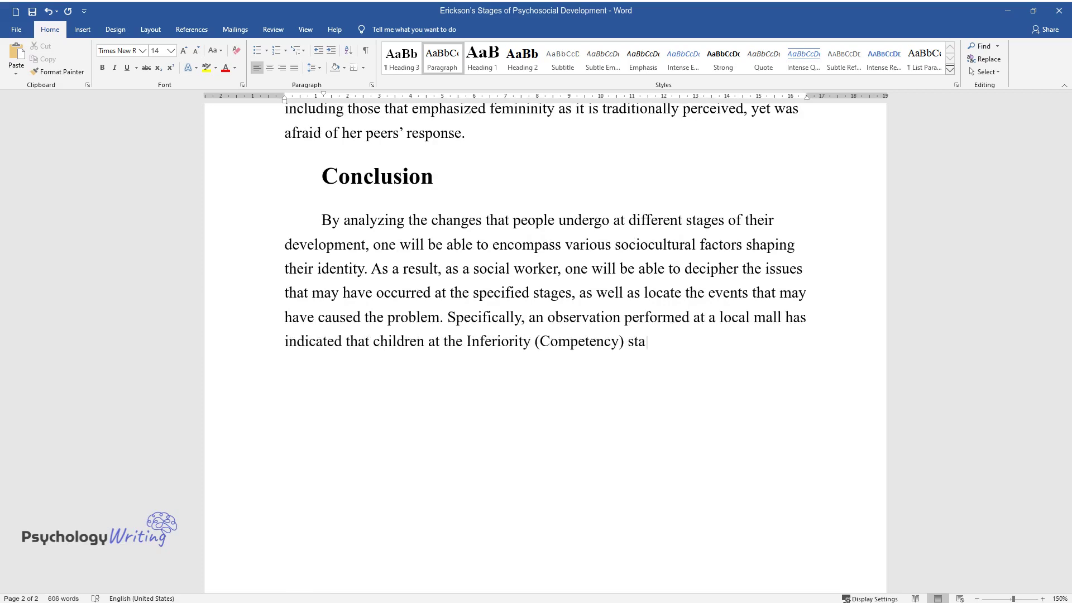
pyautogui.write('ge strive to embrace the situations ')
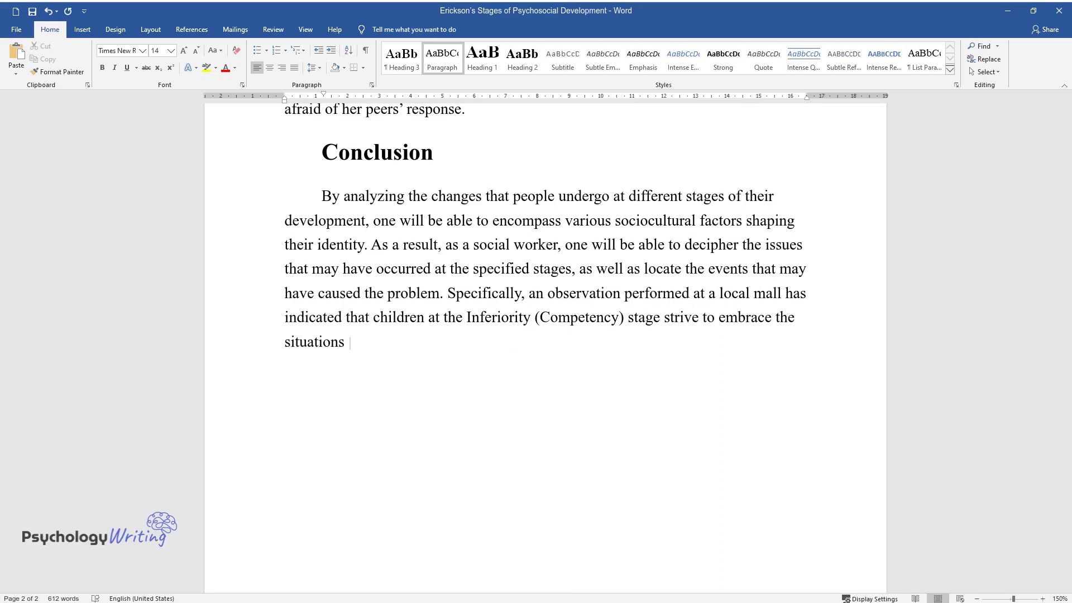
pyautogui.write('that help them to build self-esteem')
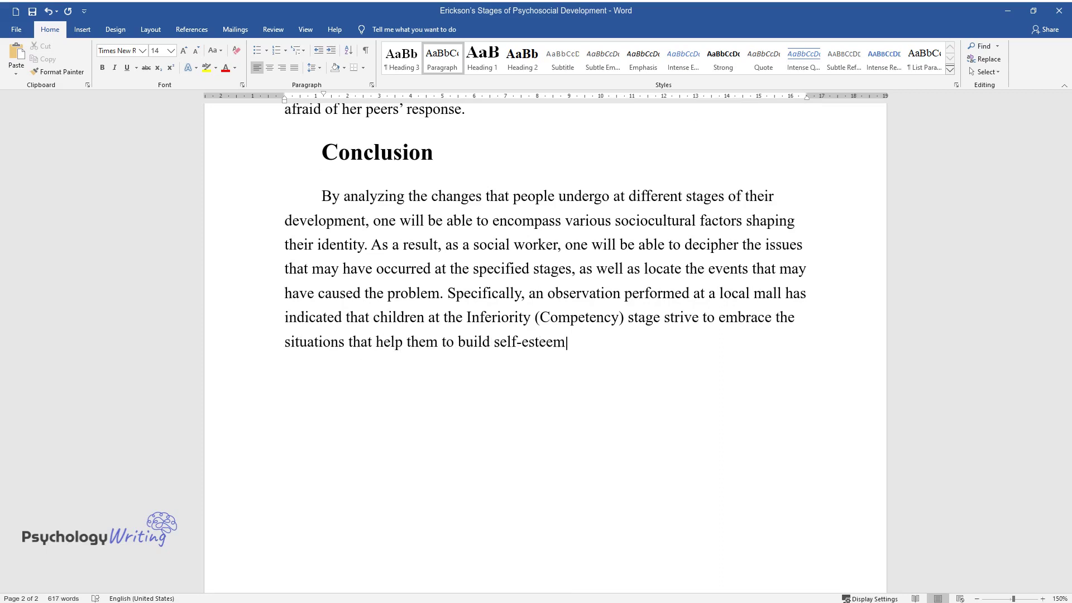
pyautogui.write(', whereas teenagers at the Role Conf')
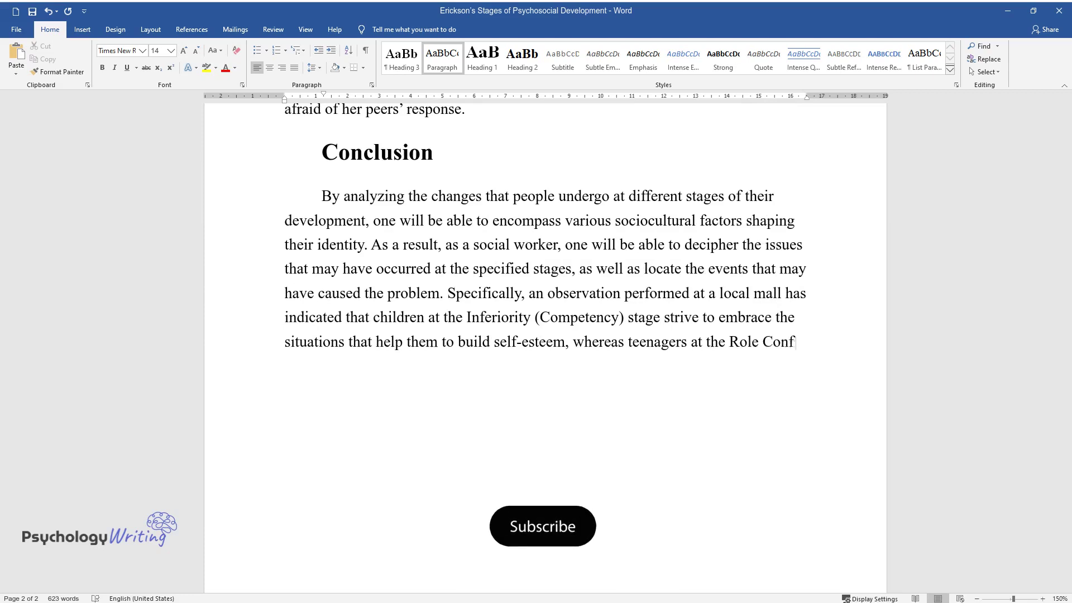
pyautogui.write('usion (Fidelity) stage face the dile')
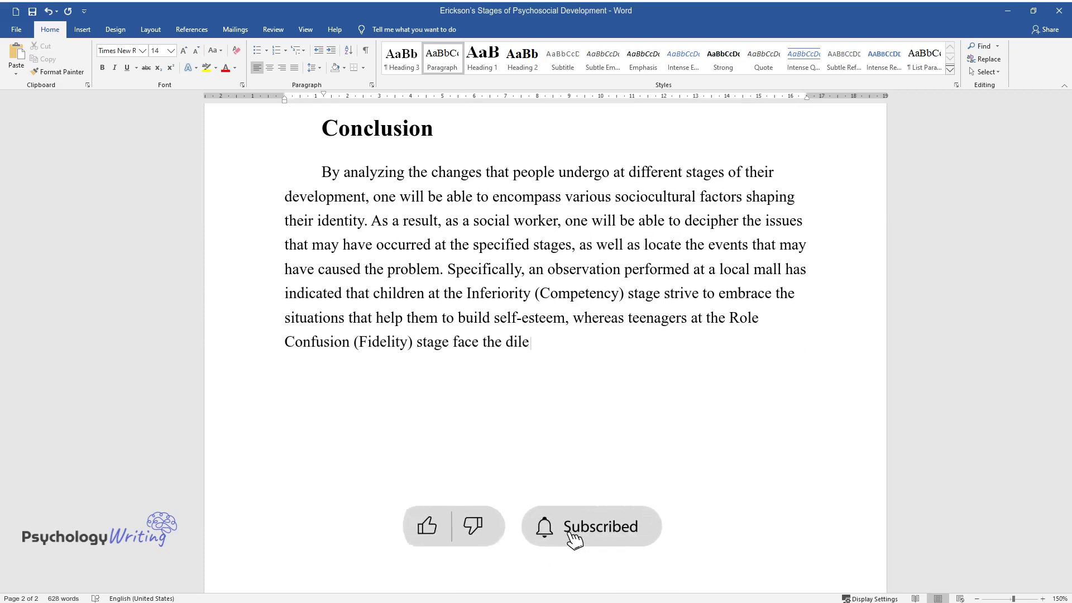
pyautogui.write('mma of either complying with the dem')
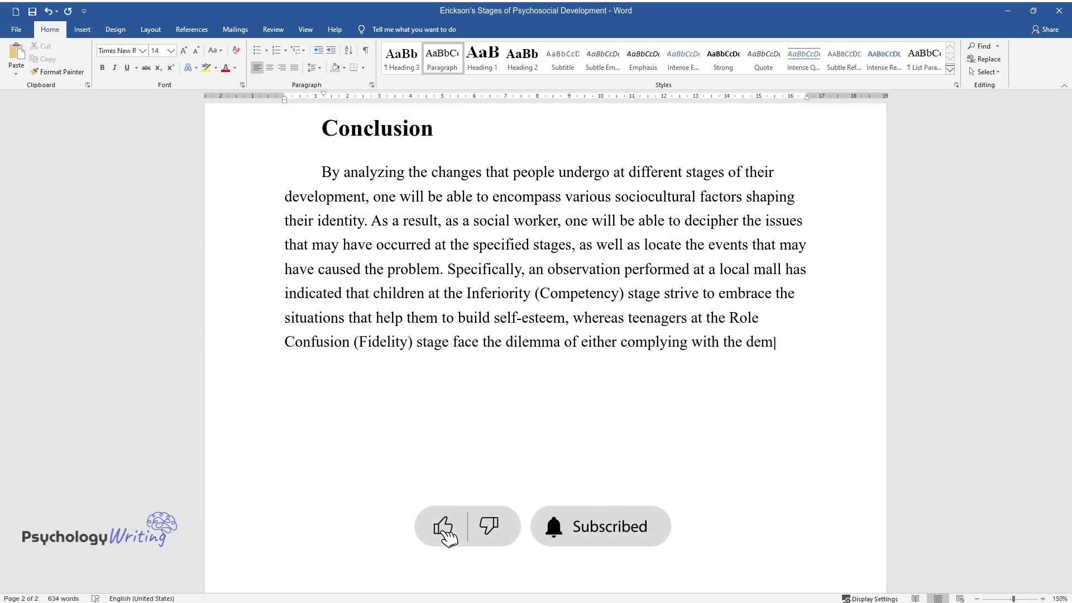
pyautogui.write('ands of their peers or challenge t')
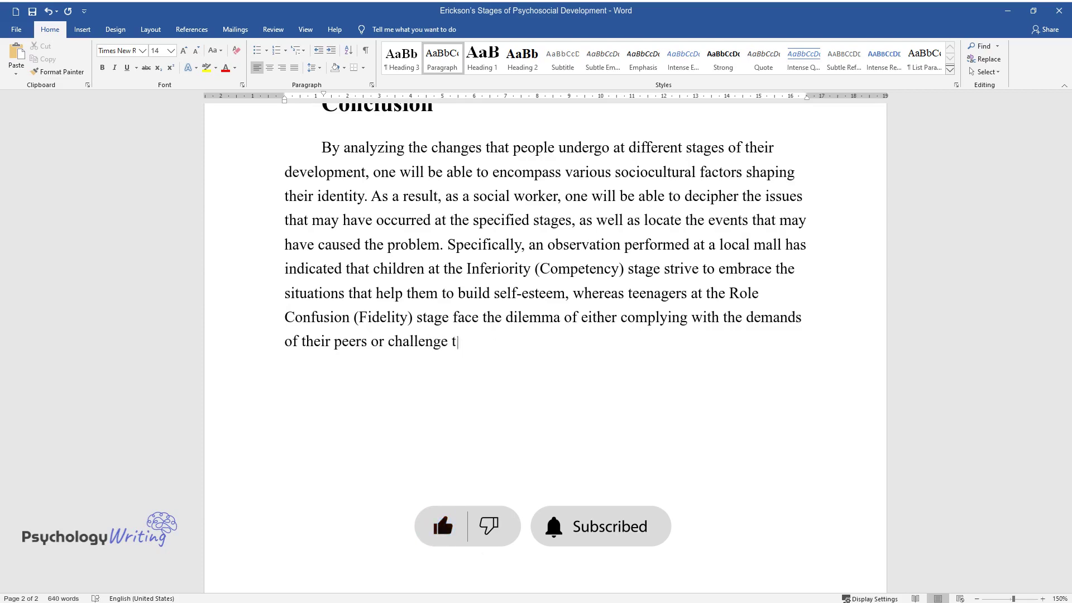
pyautogui.write('hem and explore their individuality.')
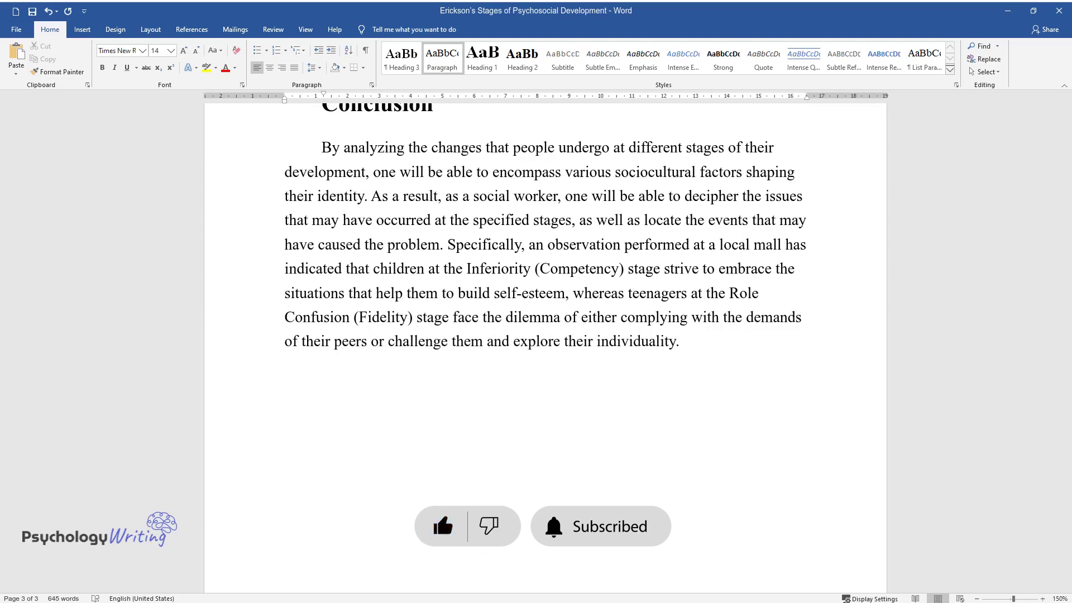